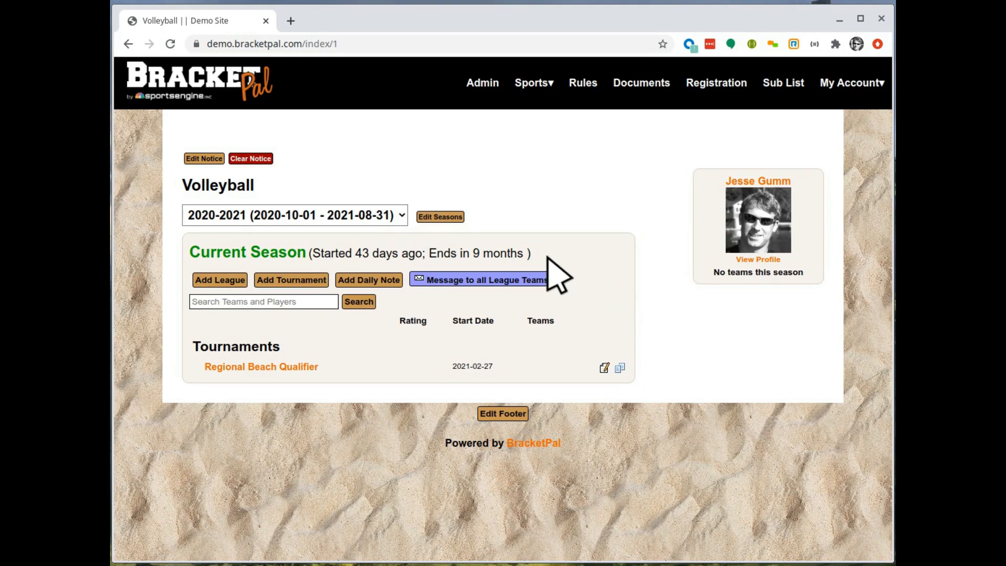
pyautogui.moveTo(548, 257); pyautogui.dragTo(292, 254)
pyautogui.click(289, 254)
pyautogui.moveTo(192, 255); pyautogui.dragTo(586, 259)
pyautogui.click(586, 259)
# - Open the Custom Pool Play Templates page in the site administration
pyautogui.click(483, 84)
pyautogui.scroll(-10, 438, 252)
pyautogui.scroll(-2, 442, 231)
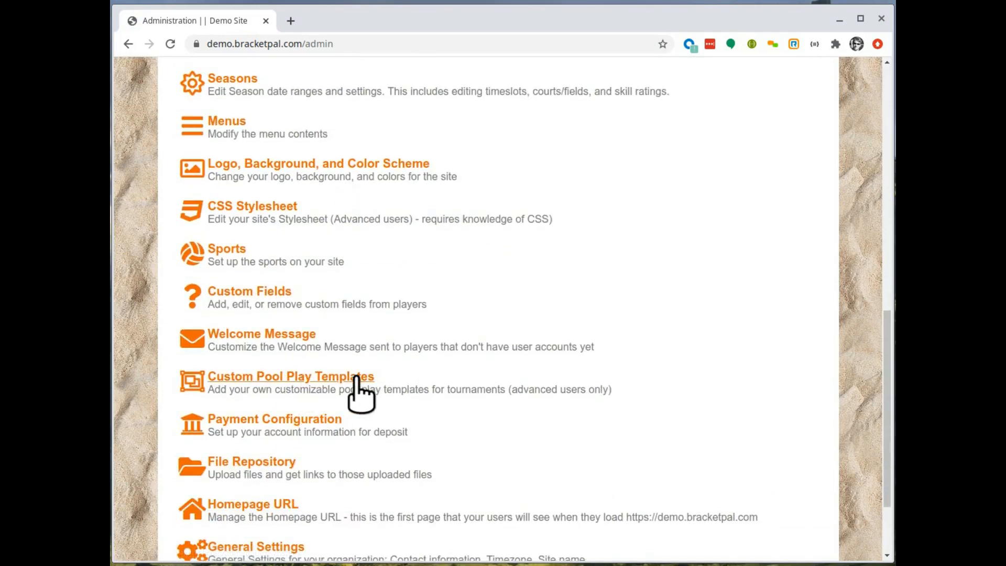
pyautogui.click(357, 377)
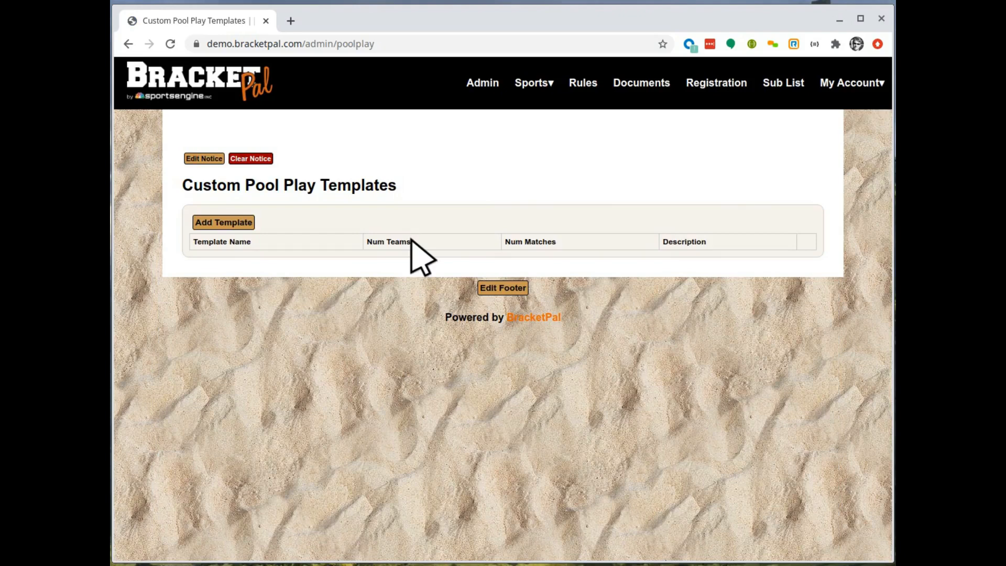
# - Add a template named "Custom 4-team" with 4 teams in the pool and load the BracketPal default format for that size
pyautogui.click(237, 222)
pyautogui.click(229, 227)
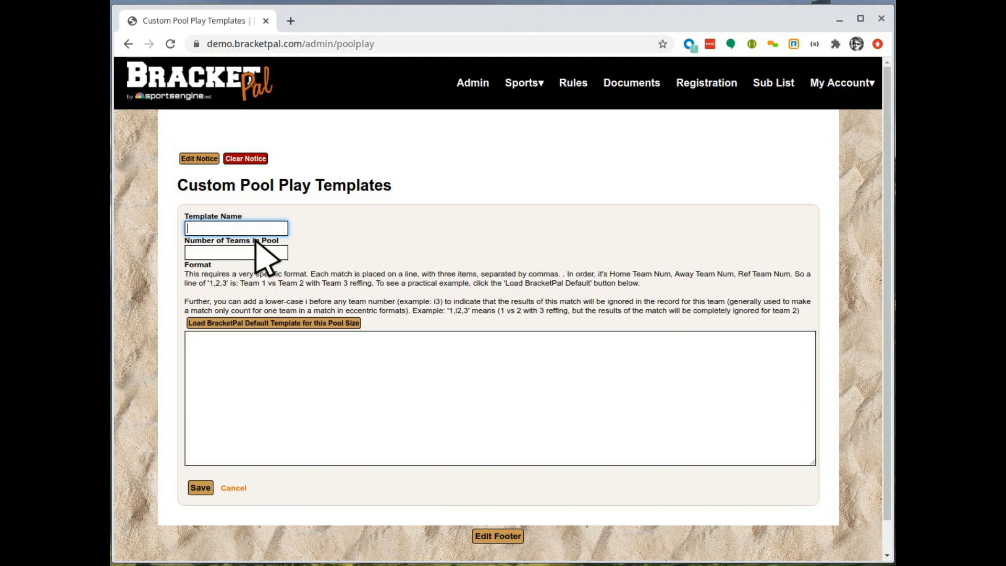
pyautogui.write('Custom 4-team')
pyautogui.press('Tab')
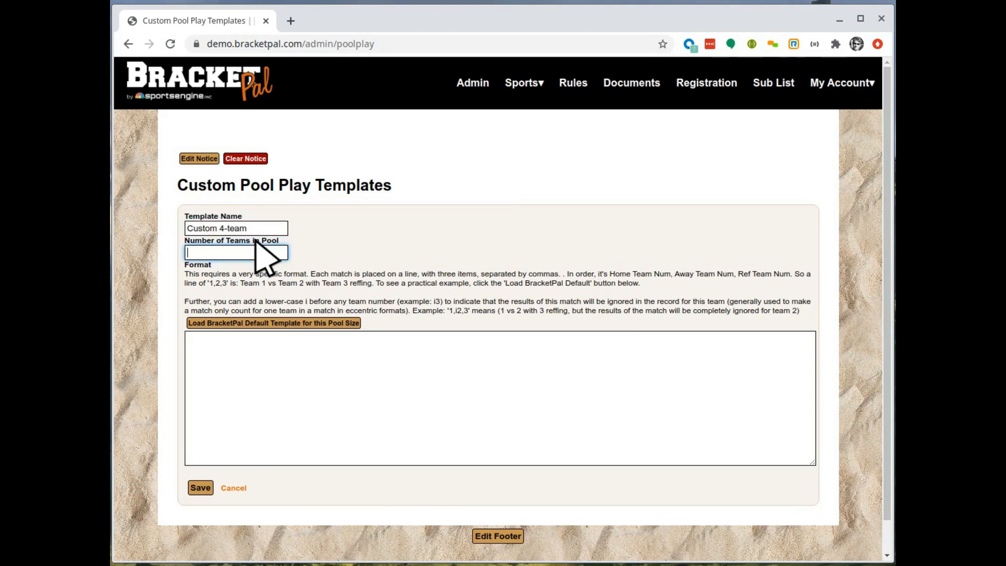
pyautogui.write('4')
pyautogui.click(348, 325)
pyautogui.click(246, 434)
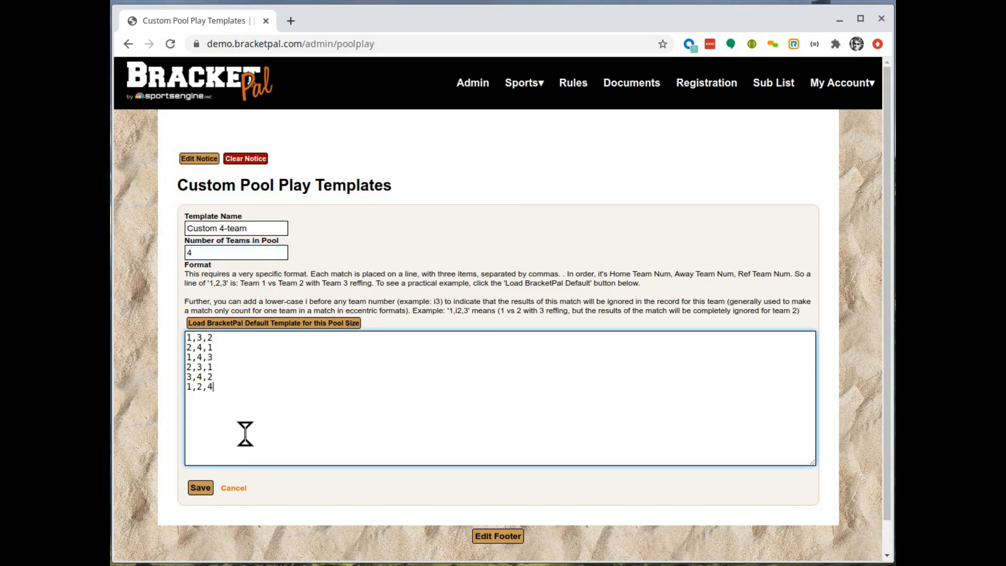
# - Examine the home, away and referee team numbers in the match lines of the default 4-team format
pyautogui.click(223, 356)
pyautogui.press('Left')
pyautogui.press('Down')
pyautogui.press('Down')
pyautogui.press('Down')
pyautogui.press('Down')
pyautogui.press('Up')
pyautogui.press('Up')
pyautogui.press('Up')
pyautogui.press('Up')
pyautogui.press('Up')
pyautogui.press('Right')
pyautogui.press('Left')
pyautogui.press('Right')
pyautogui.press('Right')
pyautogui.press('Right')
pyautogui.press('Right')
pyautogui.press('Right')
pyautogui.press('Right')
pyautogui.doubleClick(224, 342)
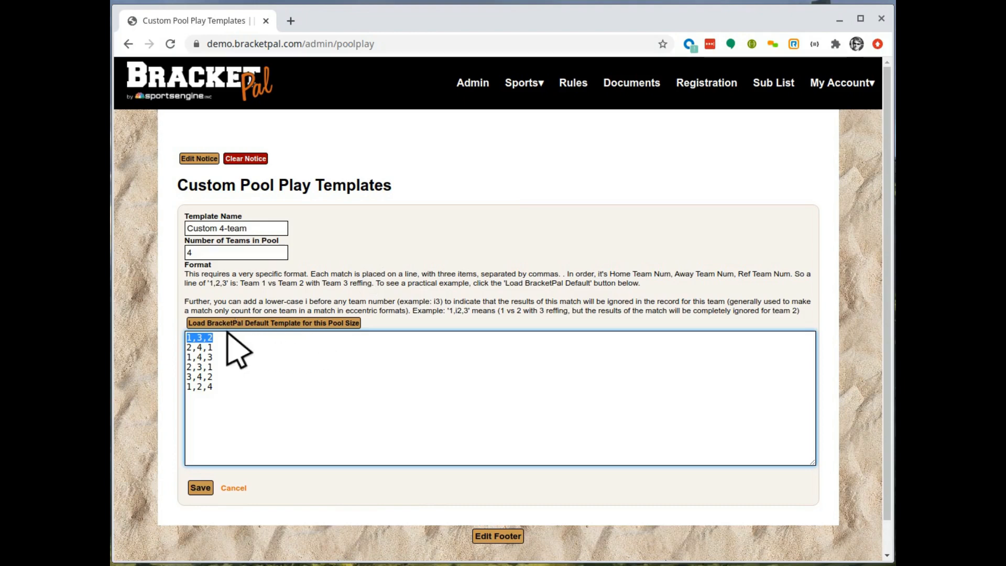
pyautogui.doubleClick(191, 348)
pyautogui.click(247, 348)
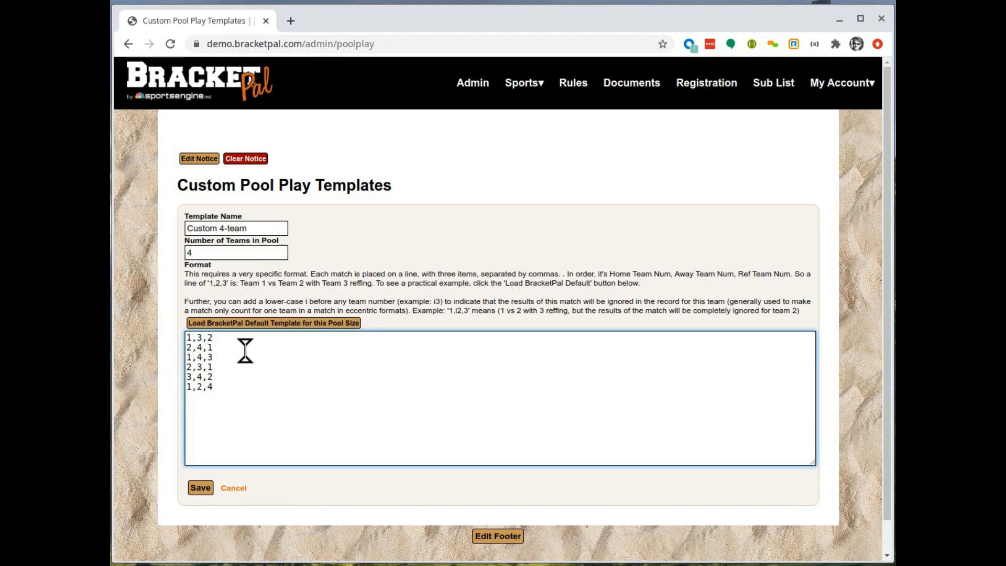
# - Move the match line 1,4,3 to the top of the format list
pyautogui.click(231, 360)
pyautogui.moveTo(231, 360); pyautogui.dragTo(191, 367)
pyautogui.hotkey('ctrl', 'c')
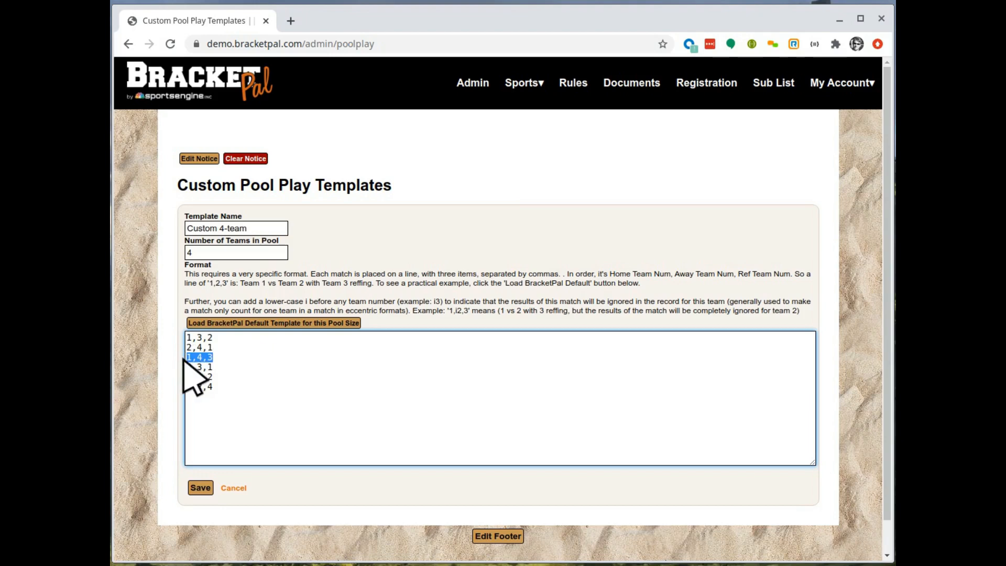
pyautogui.press('BackSpace')
pyautogui.press('Up')
pyautogui.press('Return')
pyautogui.press('Up')
pyautogui.hotkey('ctrl', 'v')
# - Swap the last two match lines so that 1,2,4 comes before 3,4,2, and save the template
pyautogui.press('Down')
pyautogui.press('Delete')
pyautogui.hotkey('shift', 'Home')
pyautogui.hotkey('ctrl', 'x')
pyautogui.press('Delete')
pyautogui.hotkey('ctrl', 'v')
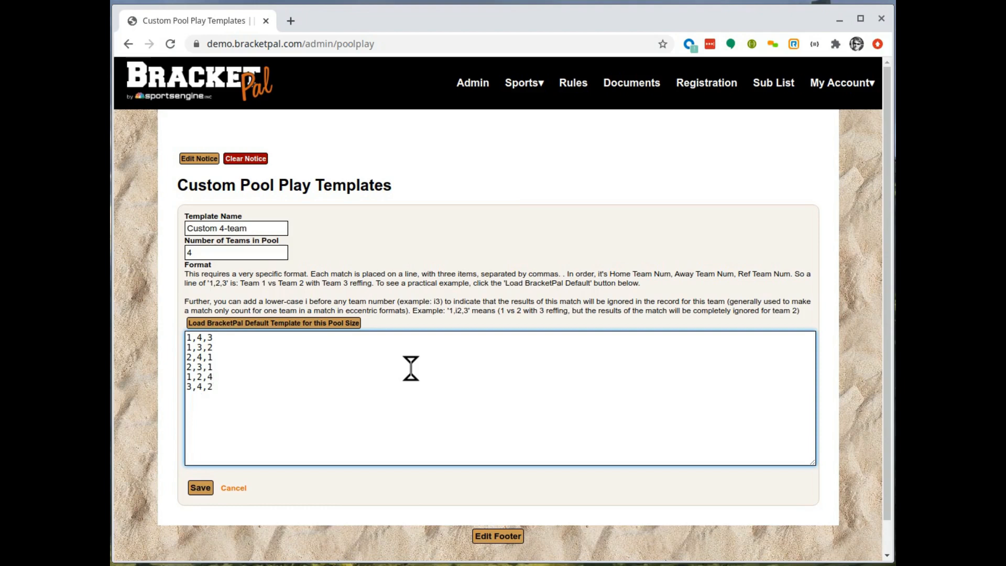
pyautogui.click(359, 360)
pyautogui.click(201, 487)
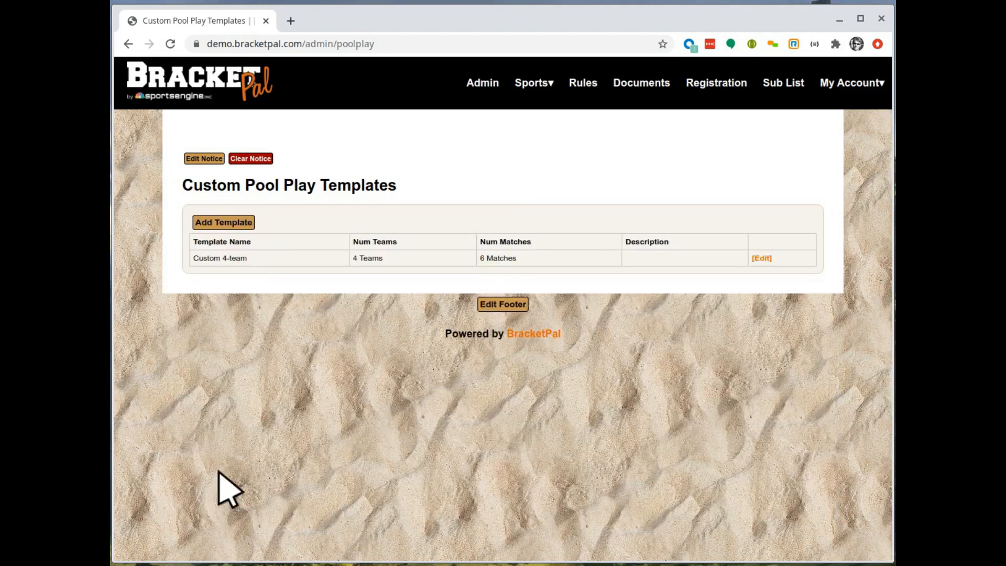
# - Reopen the Custom 4-team template, review its name and match lines, and save it
pyautogui.click(757, 258)
pyautogui.click(270, 377)
pyautogui.click(263, 382)
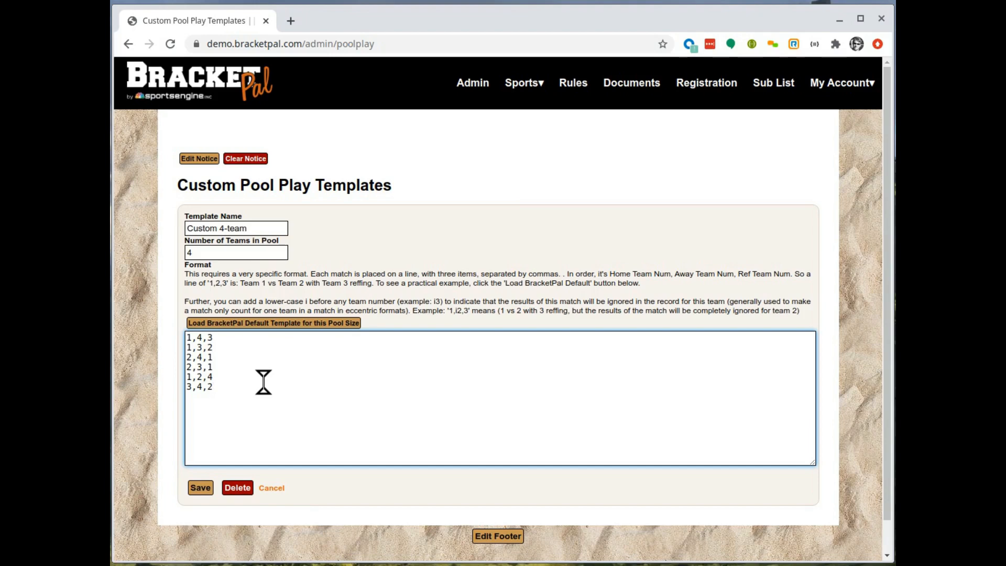
pyautogui.doubleClick(226, 360)
pyautogui.click(251, 228)
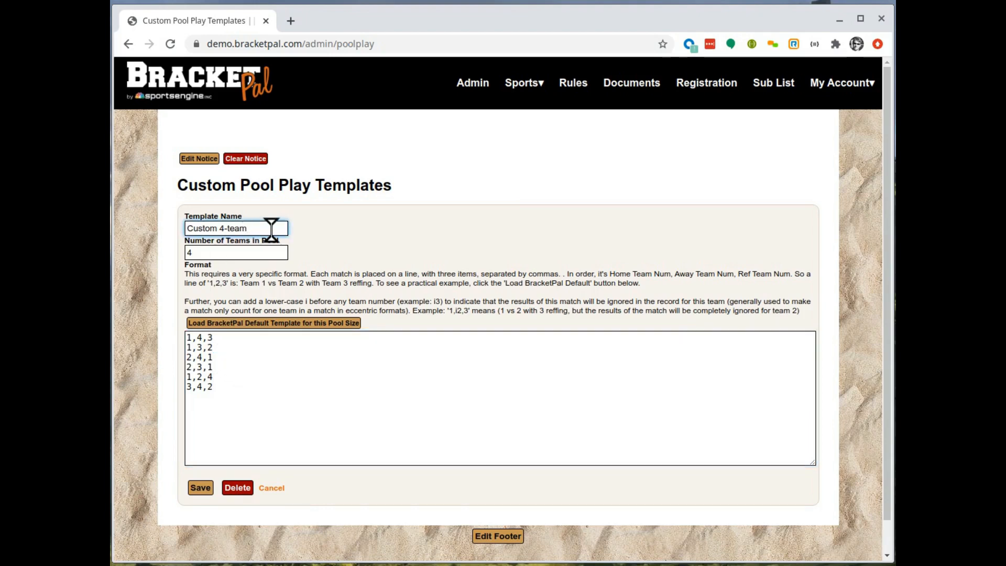
pyautogui.click(252, 388)
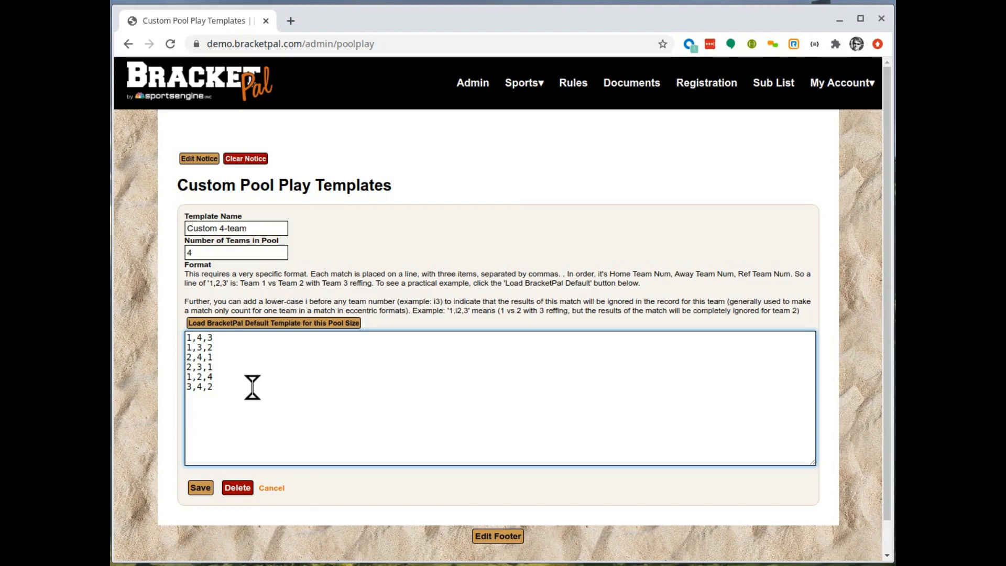
pyautogui.click(200, 487)
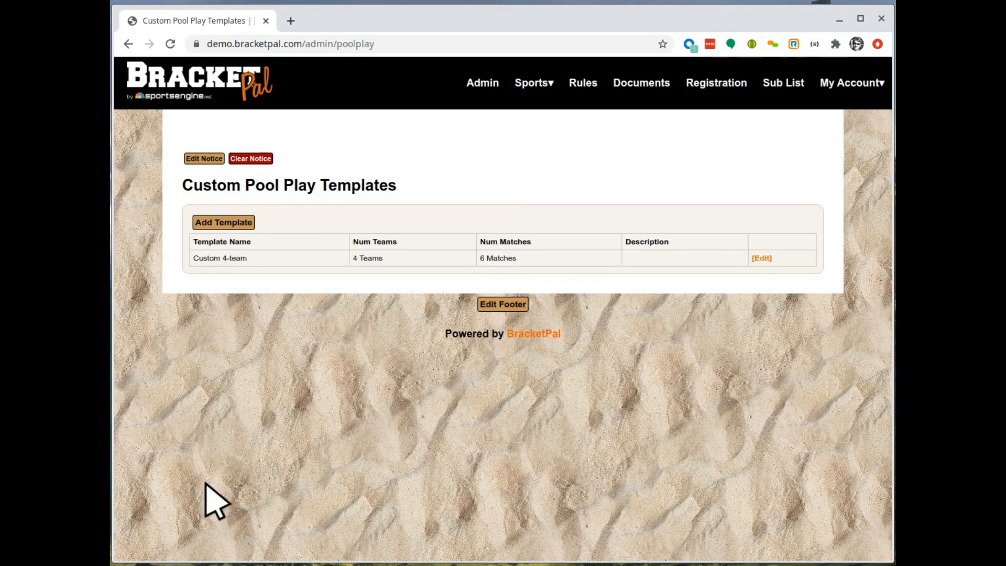
# - Add a template named "Trucated 5-team" with 5 teams in the pool and load the BracketPal default format for that size
pyautogui.click(234, 220)
pyautogui.click(254, 229)
pyautogui.write('Trucat')
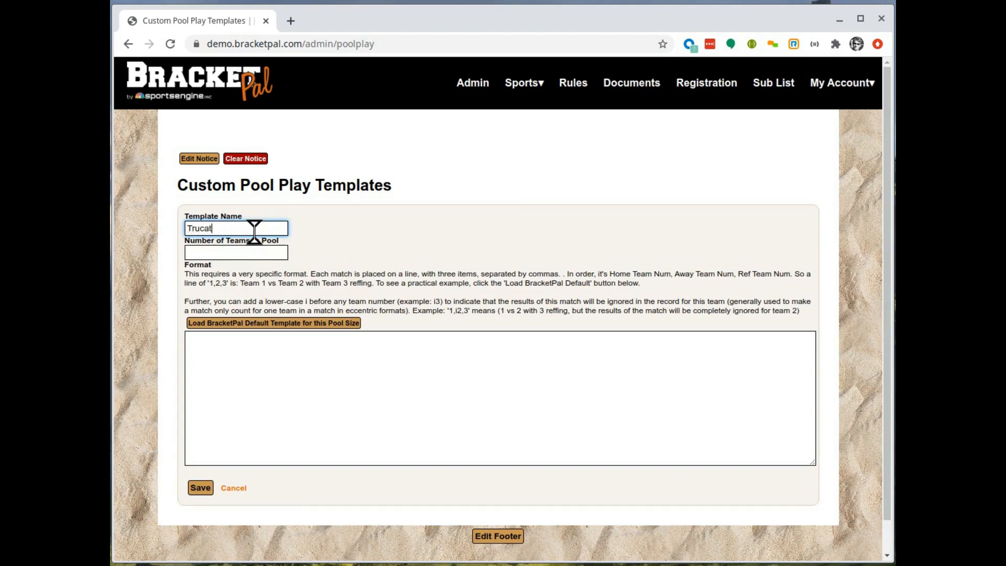
pyautogui.write('ed 5-team')
pyautogui.press('Tab')
pyautogui.write('5')
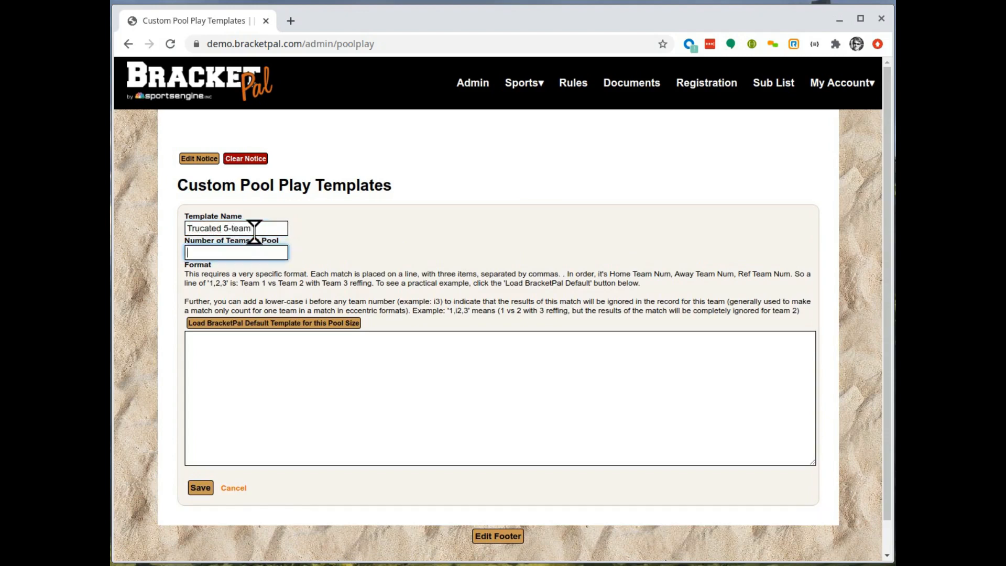
pyautogui.moveTo(255, 275); pyautogui.dragTo(297, 288)
pyautogui.click(298, 288)
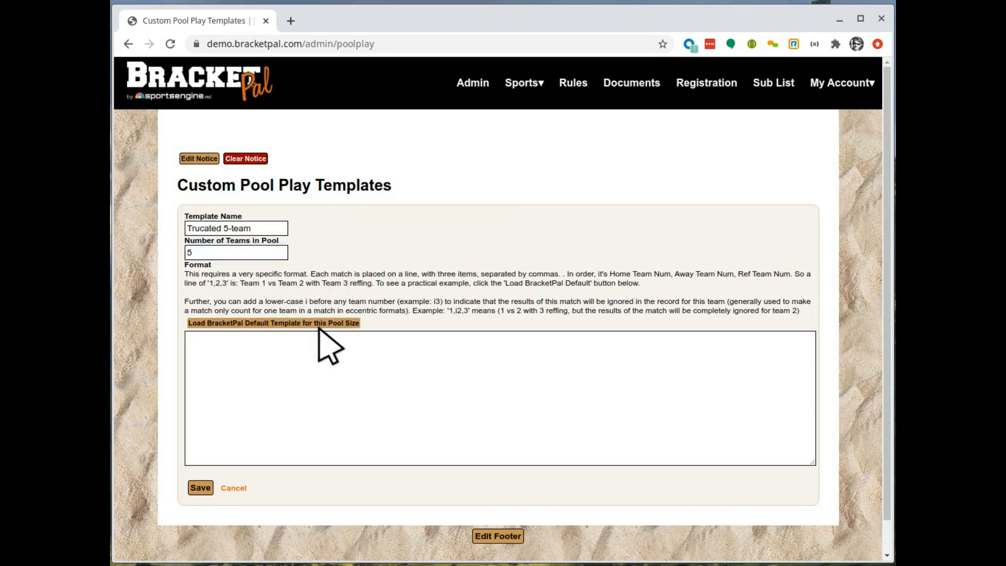
pyautogui.click(315, 324)
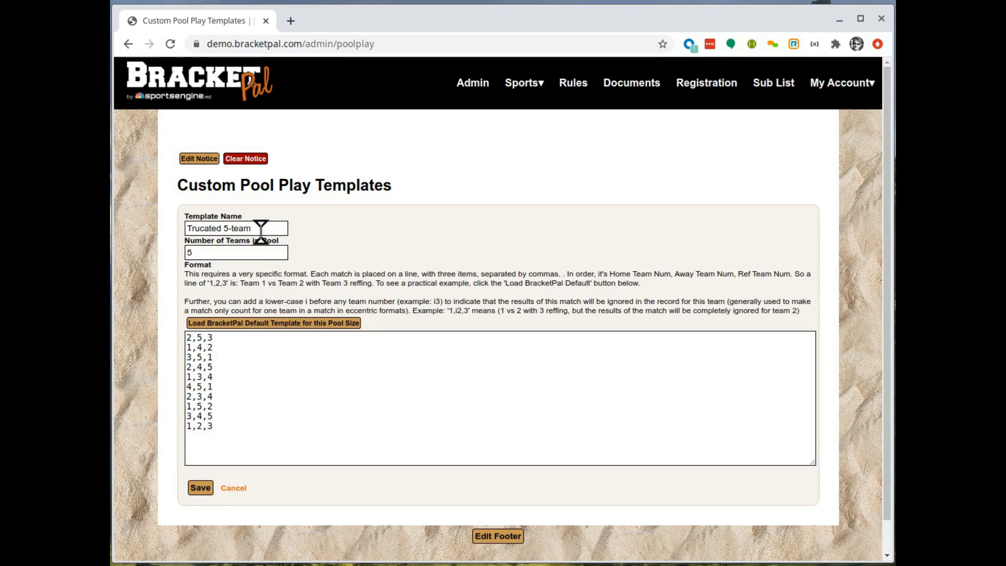
pyautogui.click(256, 254)
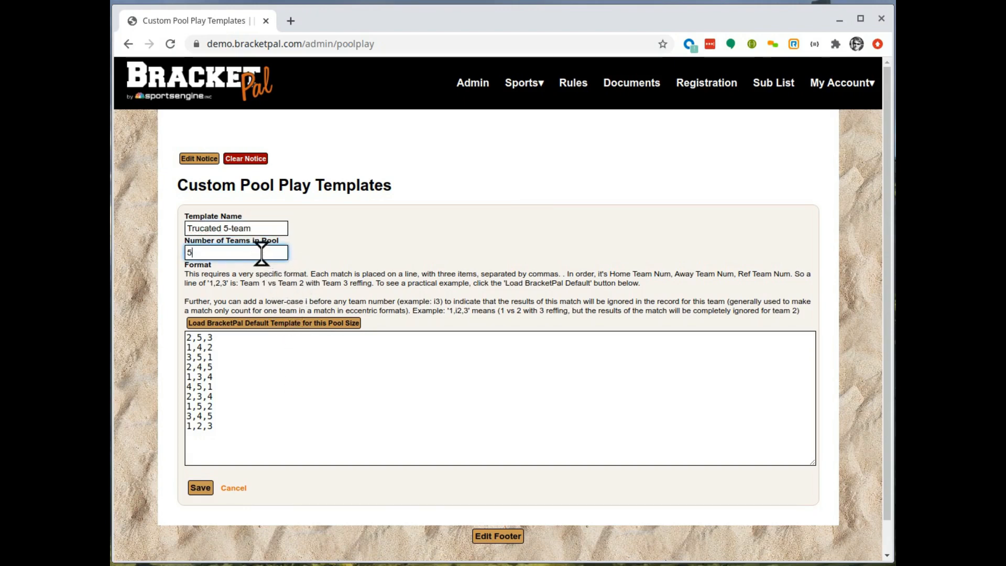
# - Delete the last two match lines, 3,4,5 and 1,2,3, from the 5-team format
pyautogui.click(240, 422)
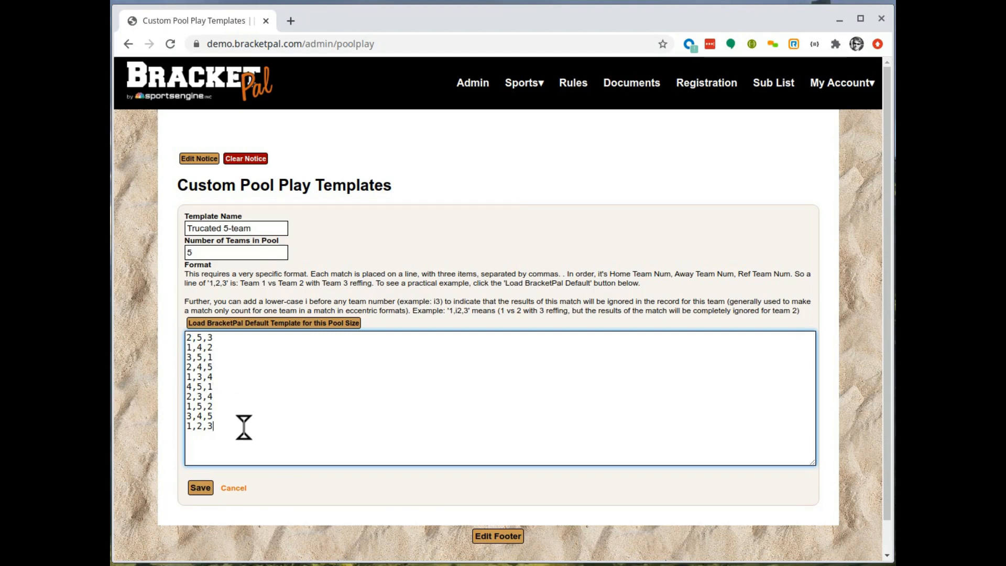
pyautogui.moveTo(243, 427); pyautogui.dragTo(181, 417)
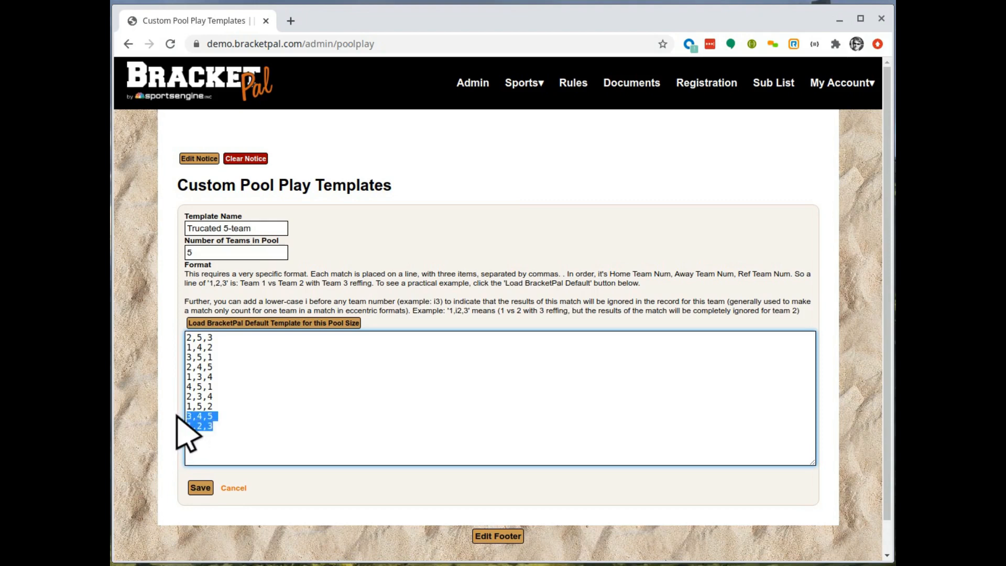
pyautogui.click(246, 420)
pyautogui.moveTo(243, 422); pyautogui.dragTo(174, 412)
pyautogui.click(215, 421)
pyautogui.moveTo(224, 429); pyautogui.dragTo(179, 415)
pyautogui.press('BackSpace')
pyautogui.press('BackSpace')
# - Examine how often each team plays in the remaining match lines of the 5-team format
pyautogui.click(202, 337)
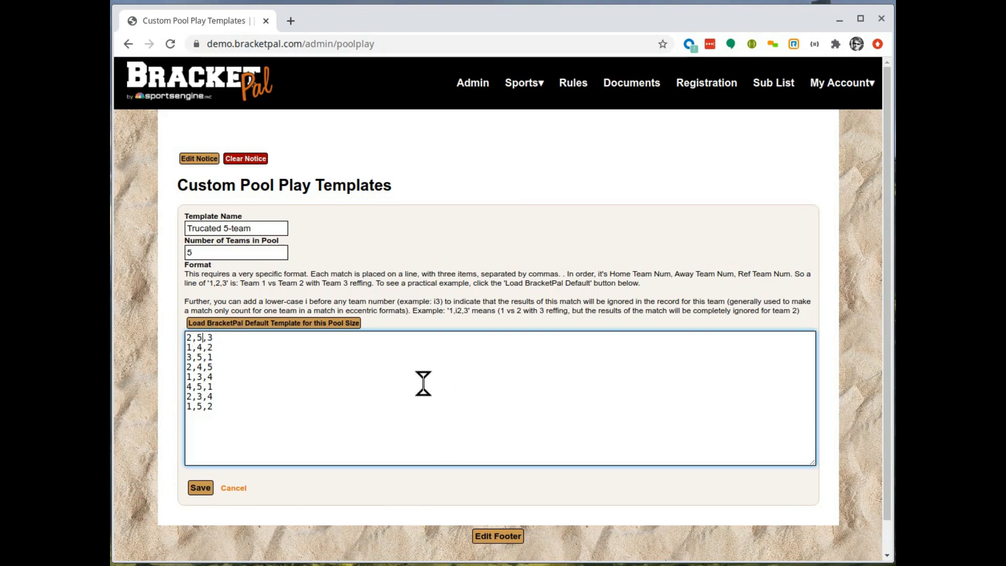
pyautogui.press('Down')
pyautogui.press('Down')
pyautogui.press('Down')
pyautogui.press('Up')
pyautogui.press('Up')
pyautogui.press('Left')
pyautogui.press('Left')
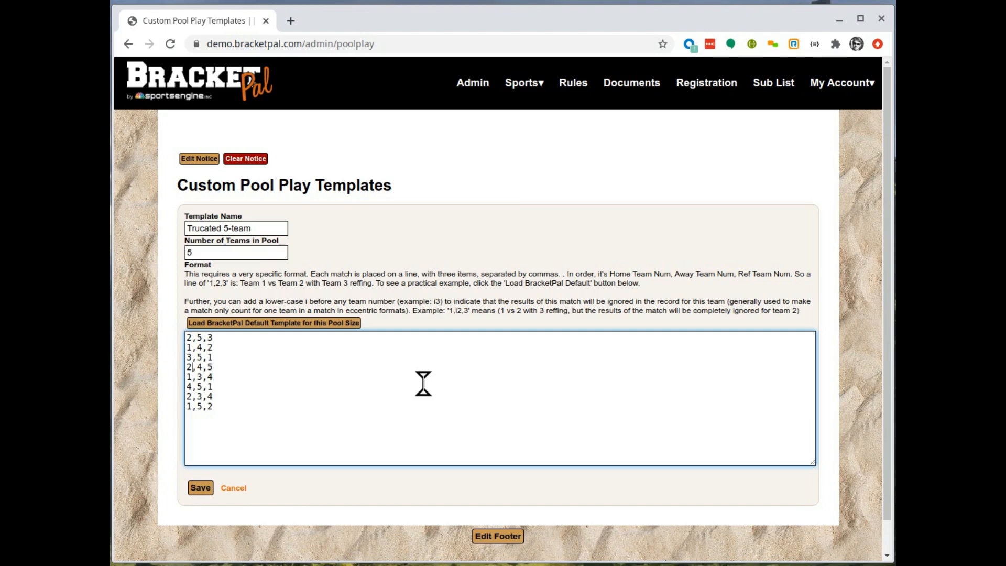
# - Ignore the last match's result for team 5 by changing its line to 1,i5,2, and save the template
pyautogui.press('Right')
pyautogui.press('Right')
pyautogui.press('Right')
pyautogui.write('i')
pyautogui.press('Left')
pyautogui.doubleClick(437, 302)
pyautogui.click(463, 304)
pyautogui.click(193, 415)
pyautogui.press('Left')
pyautogui.press('Left')
pyautogui.press('Left')
pyautogui.press('Left')
pyautogui.moveTo(188, 407); pyautogui.dragTo(193, 407)
pyautogui.click(199, 405)
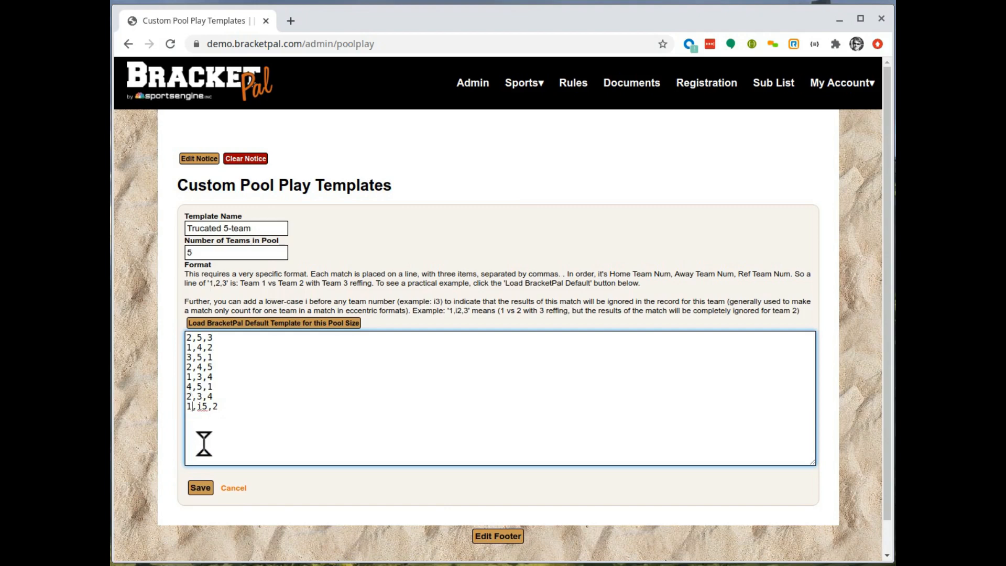
pyautogui.click(200, 488)
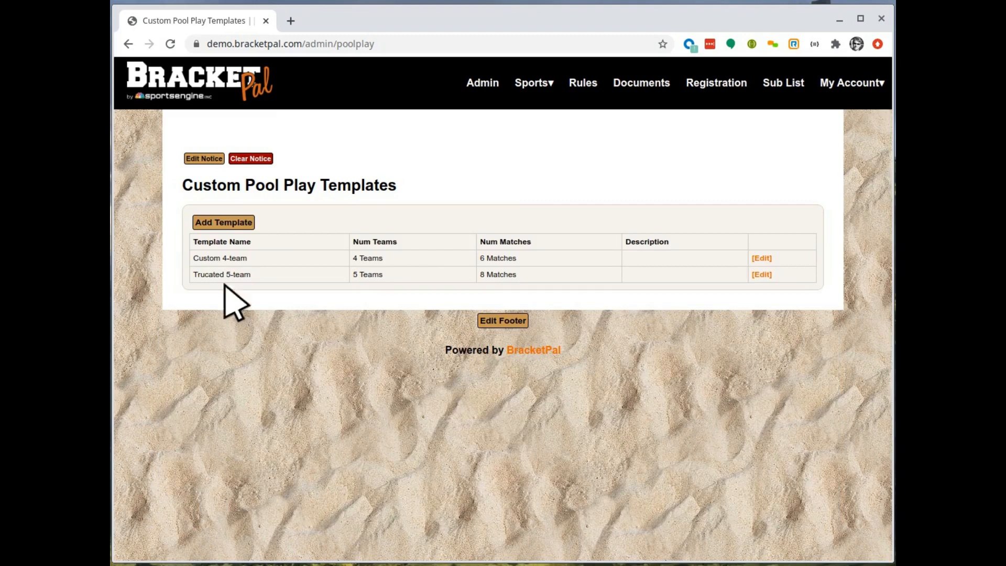
# - Reopen the Trucated 5-team template, review the ignored-team marker in its last match line, and leave without saving
pyautogui.click(761, 274)
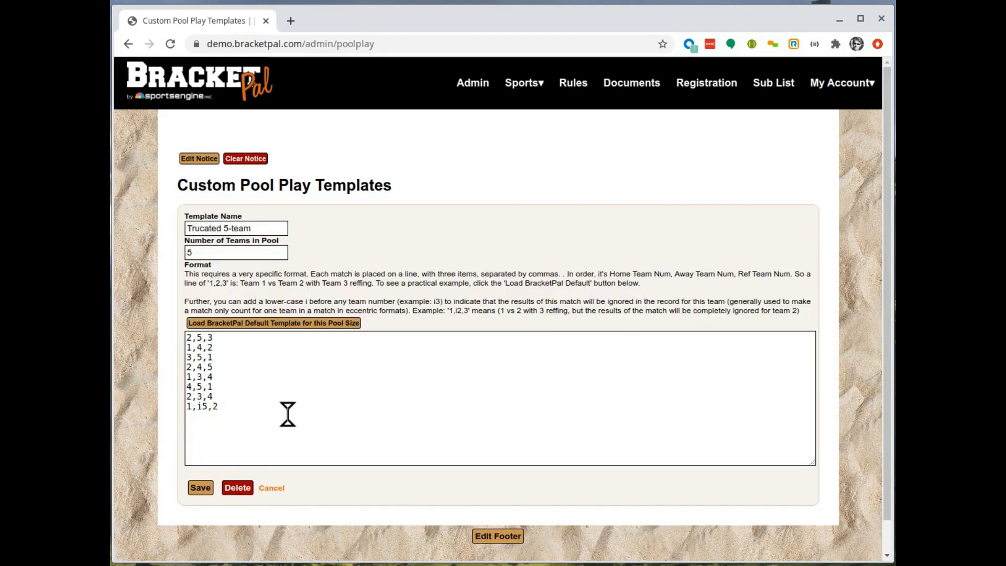
pyautogui.doubleClick(202, 404)
pyautogui.click(285, 392)
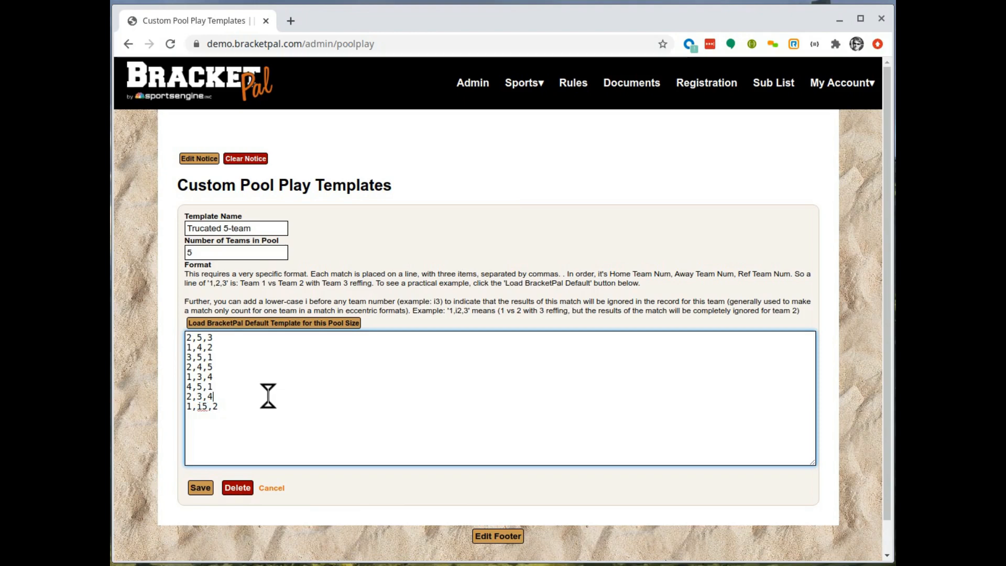
pyautogui.click(253, 430)
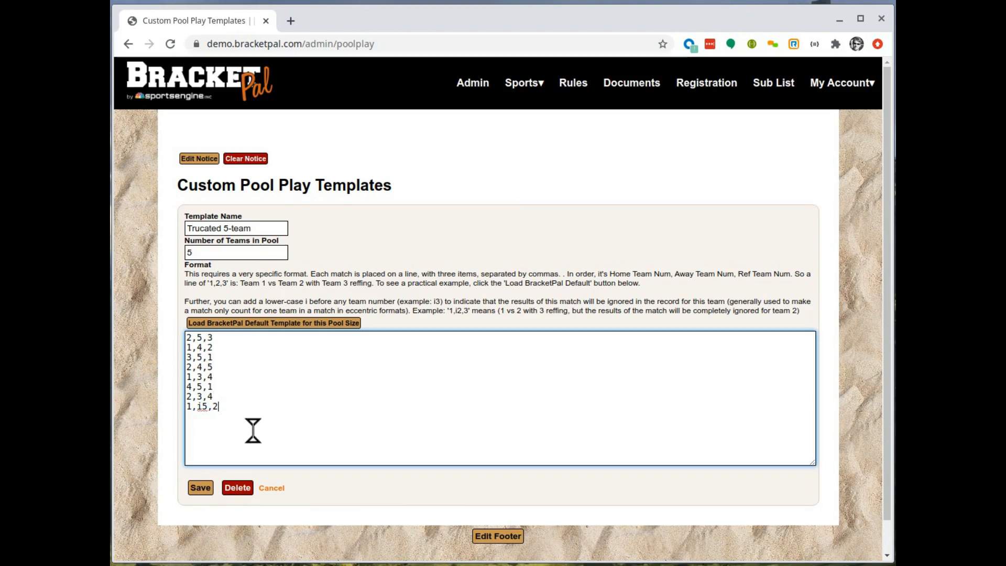
pyautogui.click(273, 487)
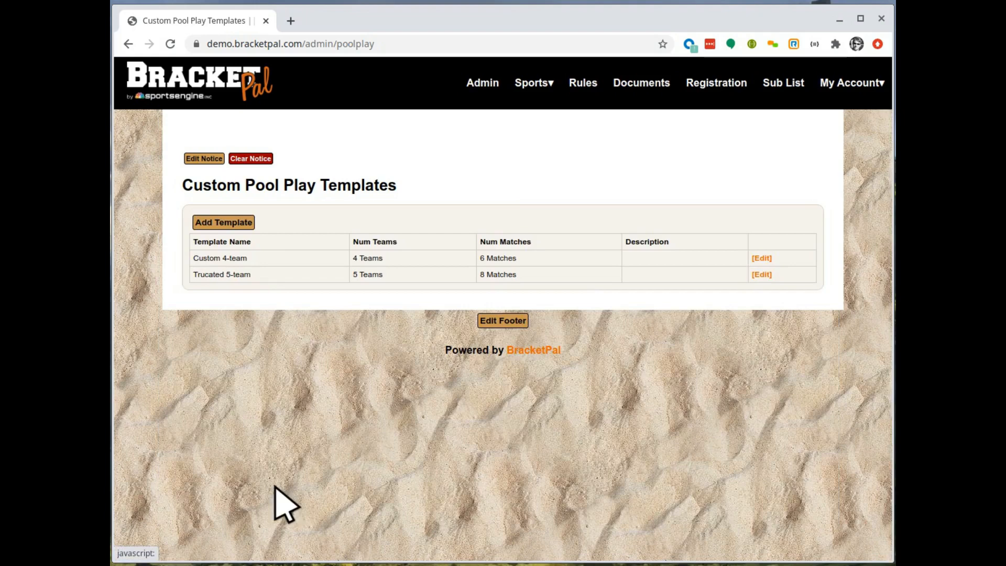
# - Add a template named "4-team no refs" with 4 teams in the pool and load the BracketPal default format for that size
pyautogui.click(231, 223)
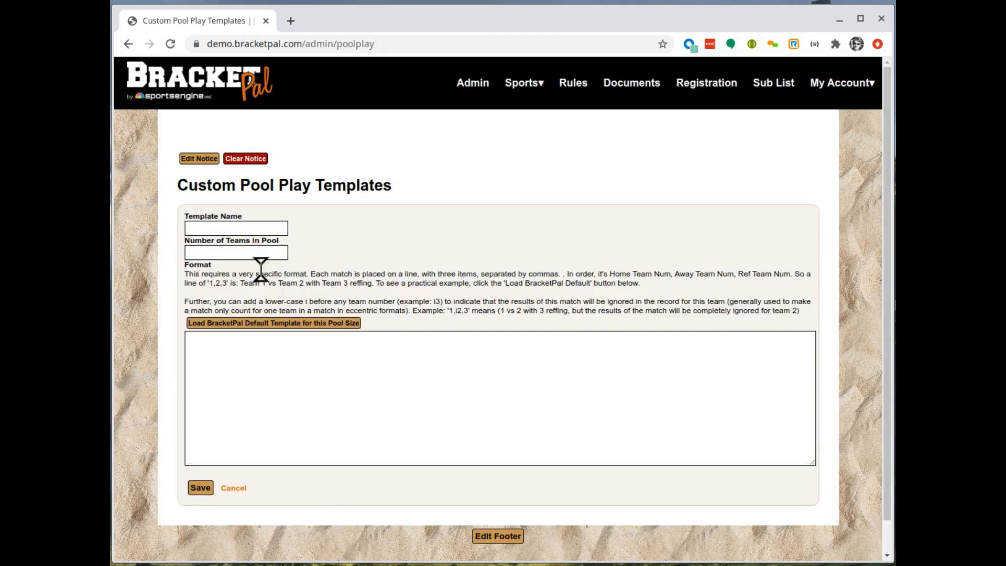
pyautogui.click(245, 229)
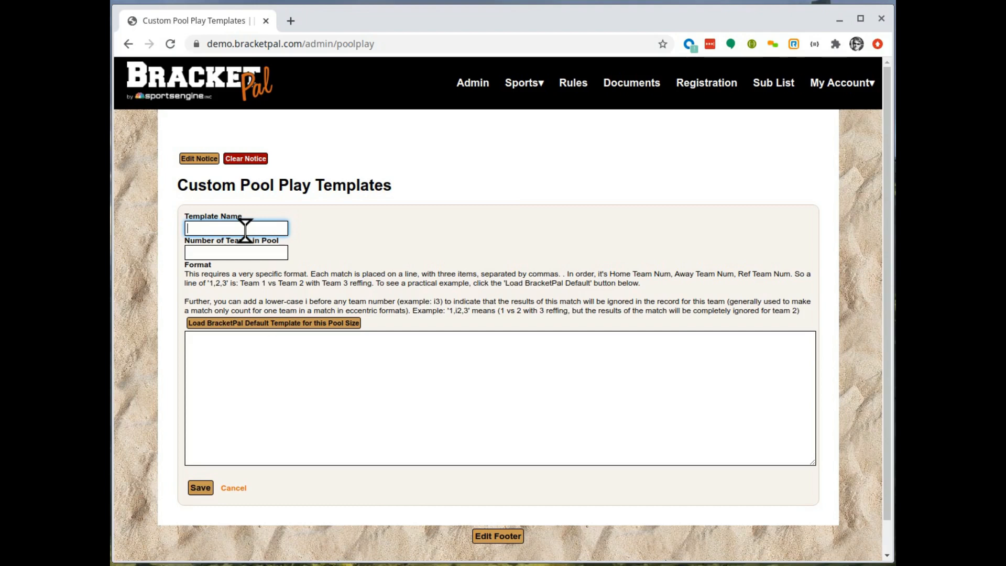
pyautogui.write('4-team no refs')
pyautogui.press('Tab')
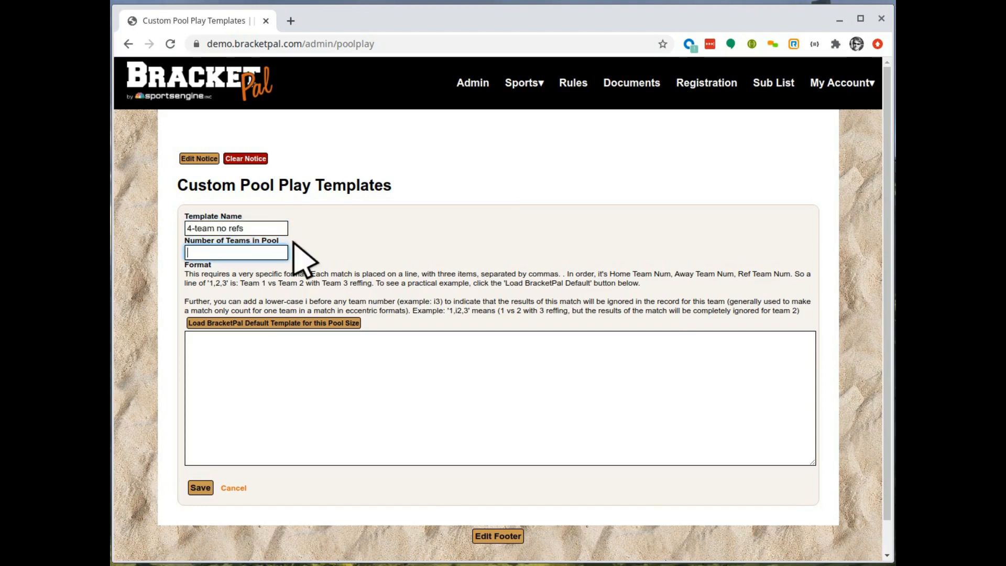
pyautogui.write('4')
pyautogui.click(294, 323)
pyautogui.click(290, 345)
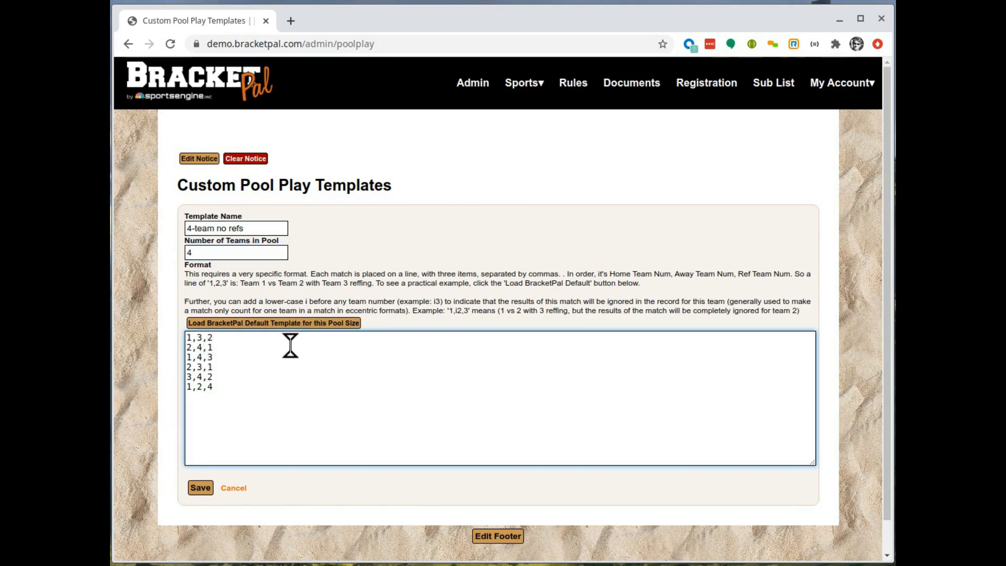
# - Remove the referee team number from all six match lines, keeping the trailing commas, and save the template
pyautogui.press('BackSpace')
pyautogui.press('Down')
pyautogui.press('BackSpace')
pyautogui.press('Down')
pyautogui.press('BackSpace')
pyautogui.press('Down')
pyautogui.press('BackSpace')
pyautogui.press('Down')
pyautogui.press('BackSpace')
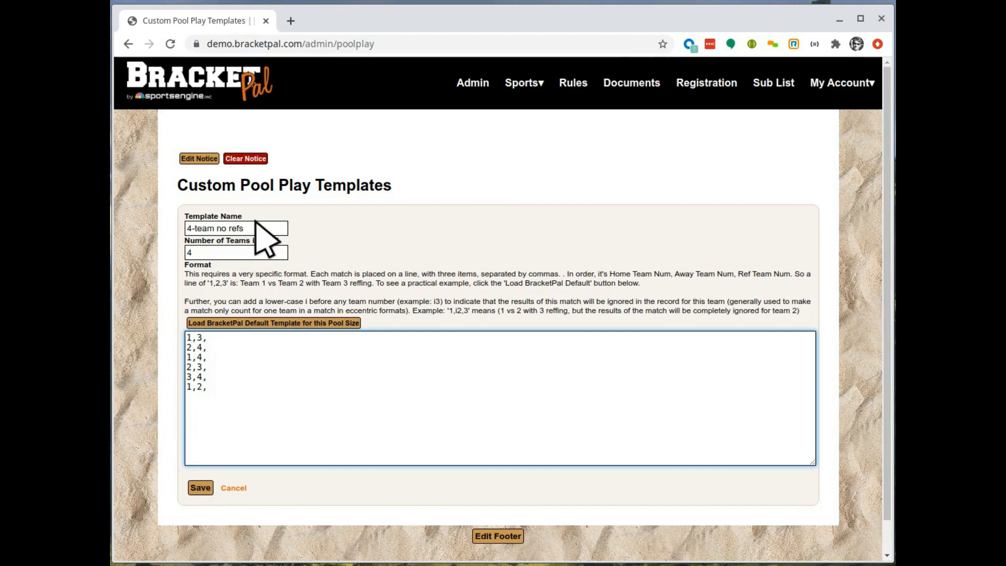
pyautogui.click(208, 491)
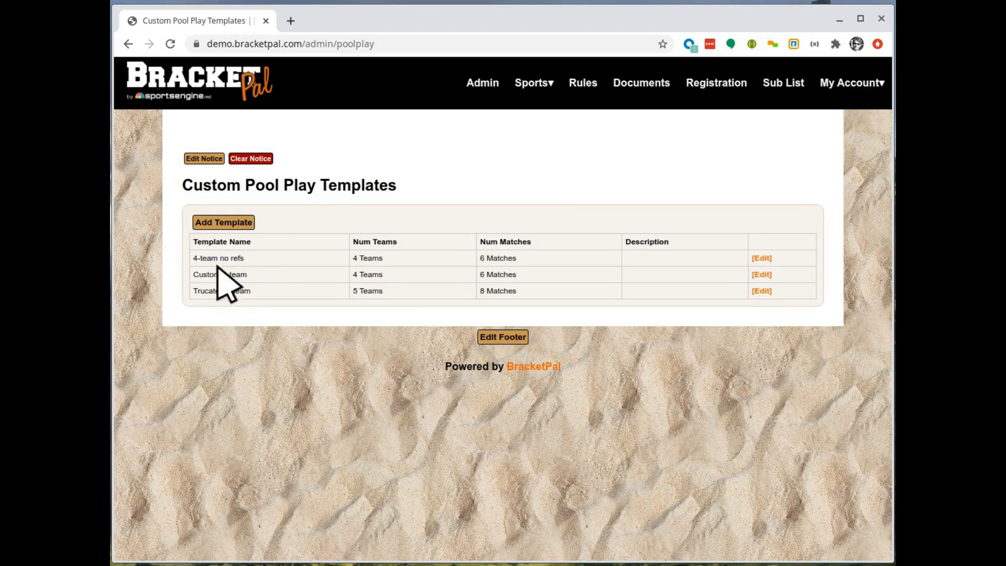
pyautogui.moveTo(193, 258); pyautogui.dragTo(250, 275)
pyautogui.click(249, 263)
pyautogui.click(200, 270)
pyautogui.click(266, 292)
pyautogui.moveTo(262, 292); pyautogui.dragTo(193, 286)
pyautogui.click(194, 287)
# - Add a template named "4-team extended" with 4 teams in the pool and load the BracketPal default format for that size
pyautogui.click(231, 220)
pyautogui.click(232, 228)
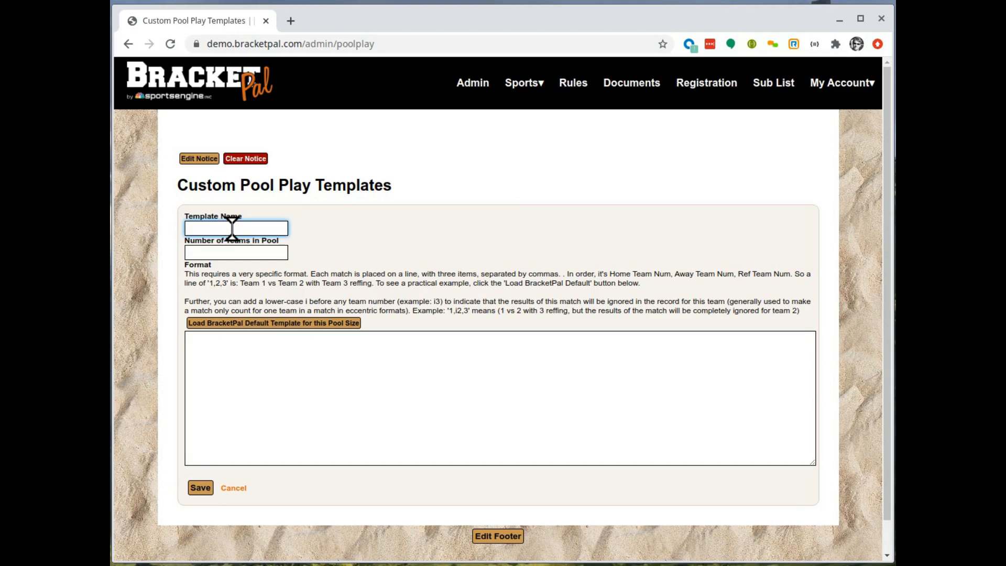
pyautogui.write('45')
pyautogui.press('BackSpace')
pyautogui.write('4-team extended')
pyautogui.press('Tab')
pyautogui.write('4')
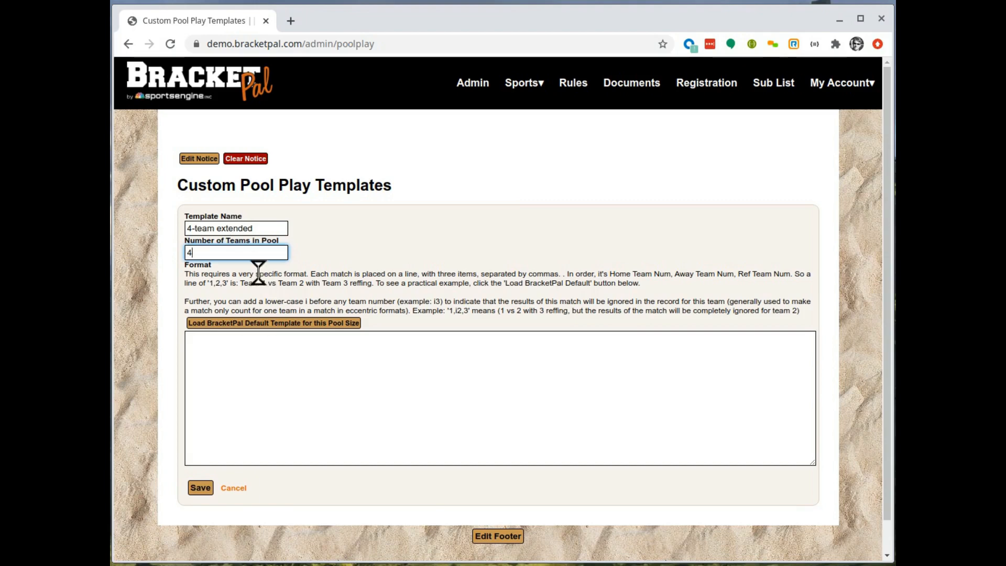
pyautogui.click(272, 322)
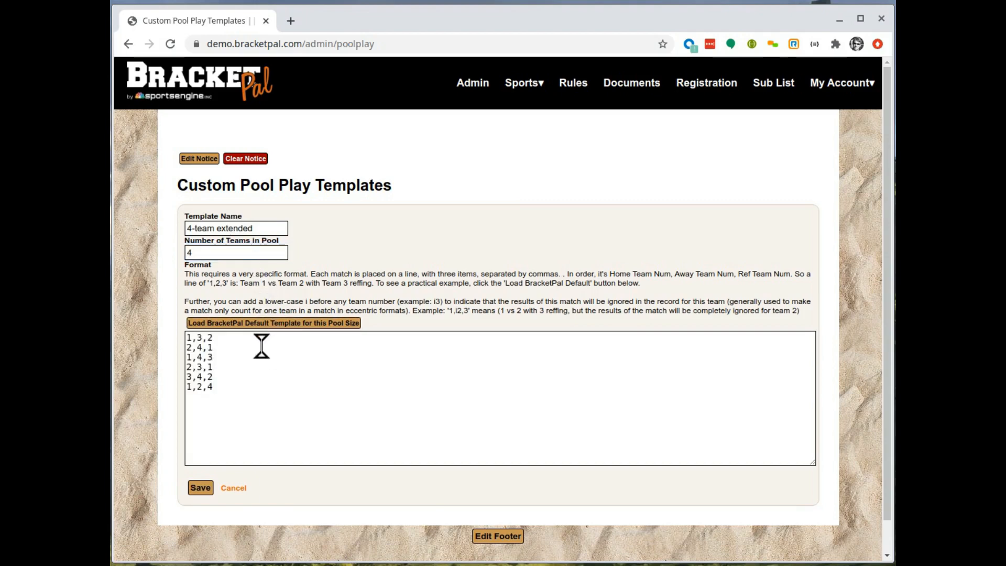
# - Duplicate the six default match lines below themselves to make a 12-match format, and save the template
pyautogui.moveTo(261, 410); pyautogui.dragTo(134, 314)
pyautogui.hotkey('ctrl', 'c')
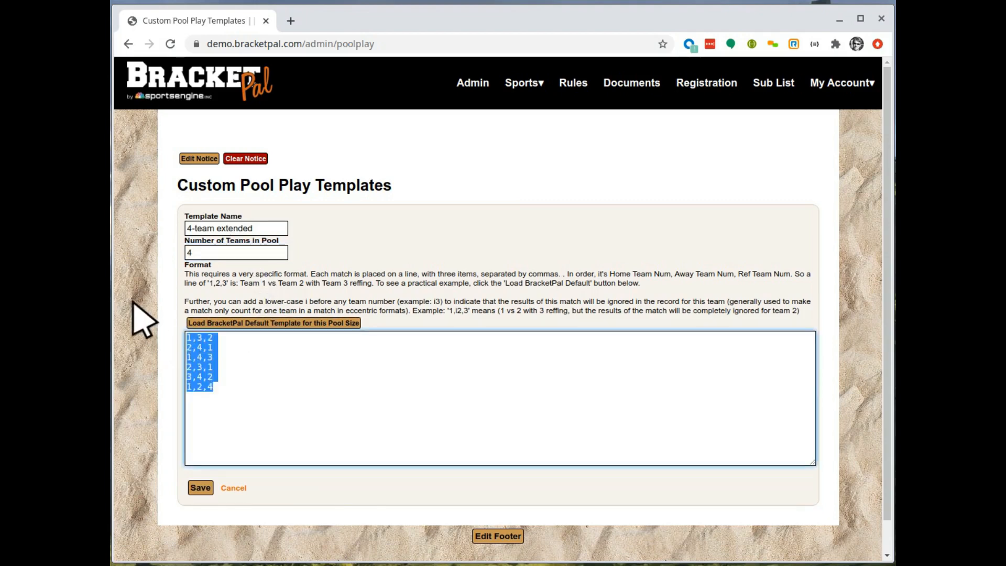
pyautogui.press('Left')
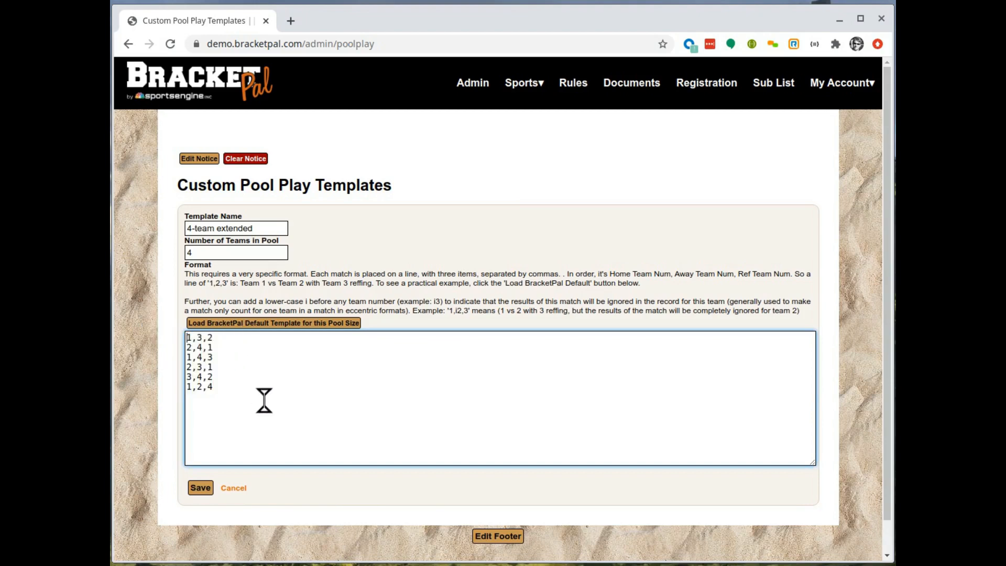
pyautogui.press('Down')
pyautogui.hotkey('ctrl', 'v')
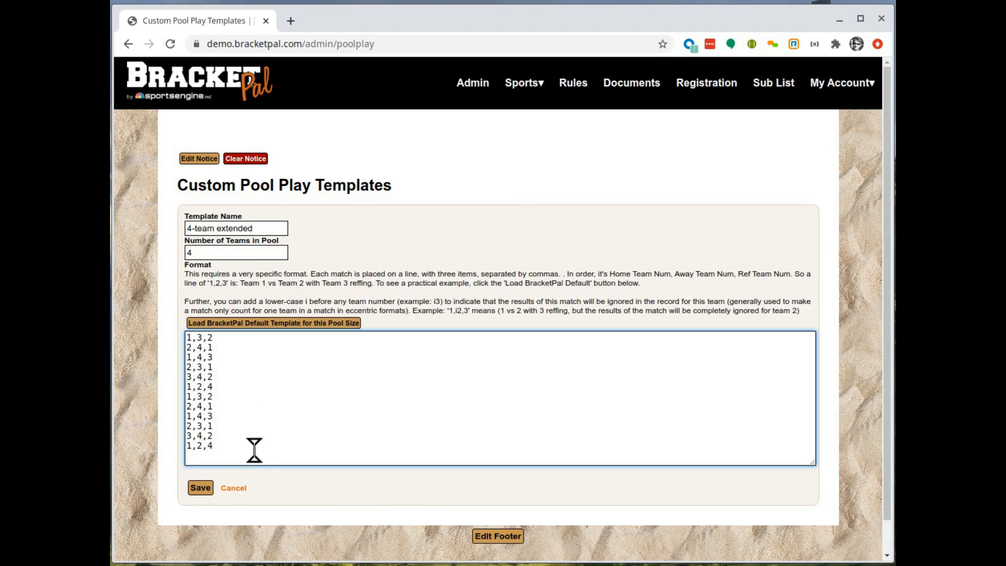
pyautogui.moveTo(256, 449); pyautogui.dragTo(155, 372)
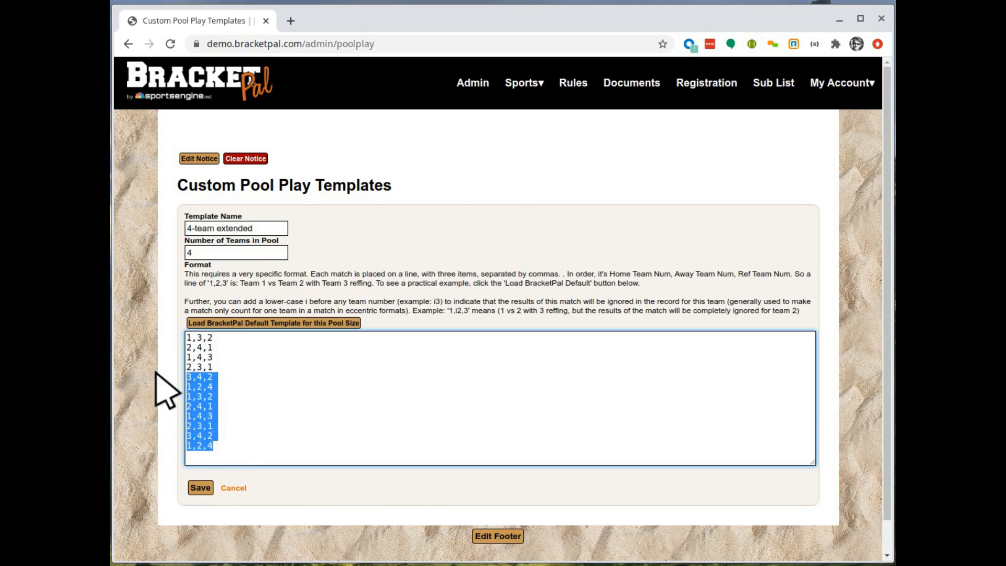
pyautogui.click(253, 400)
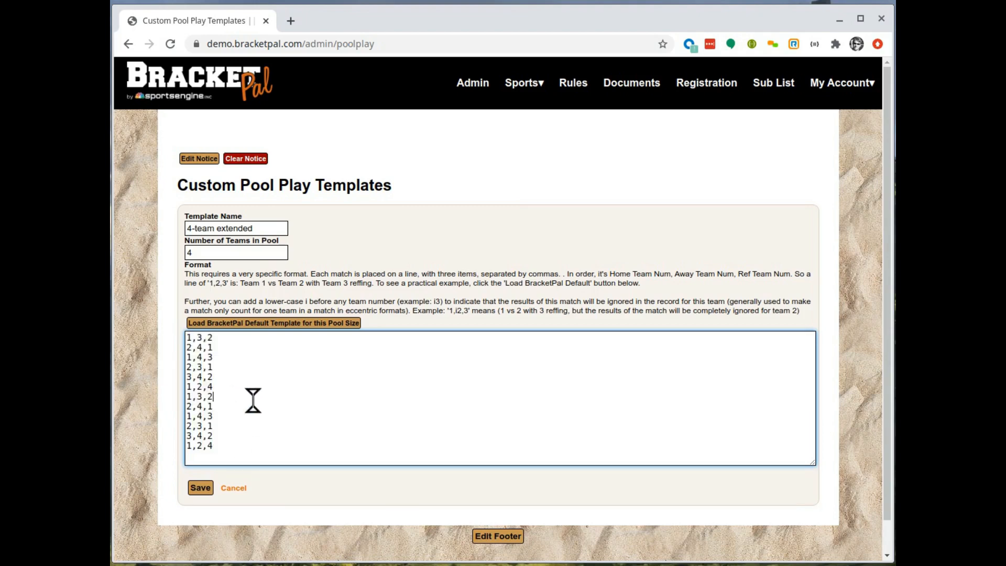
pyautogui.click(239, 447)
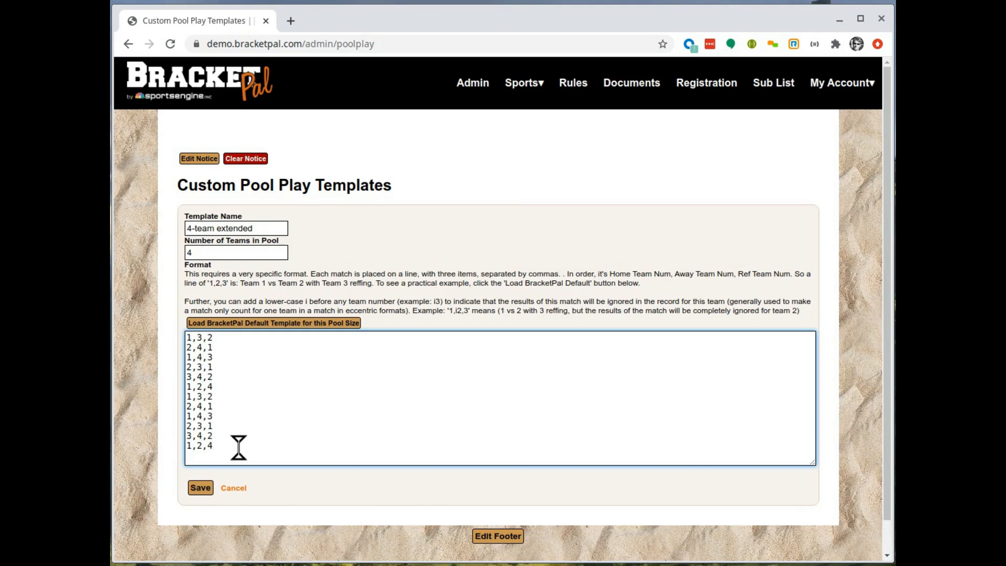
pyautogui.click(204, 485)
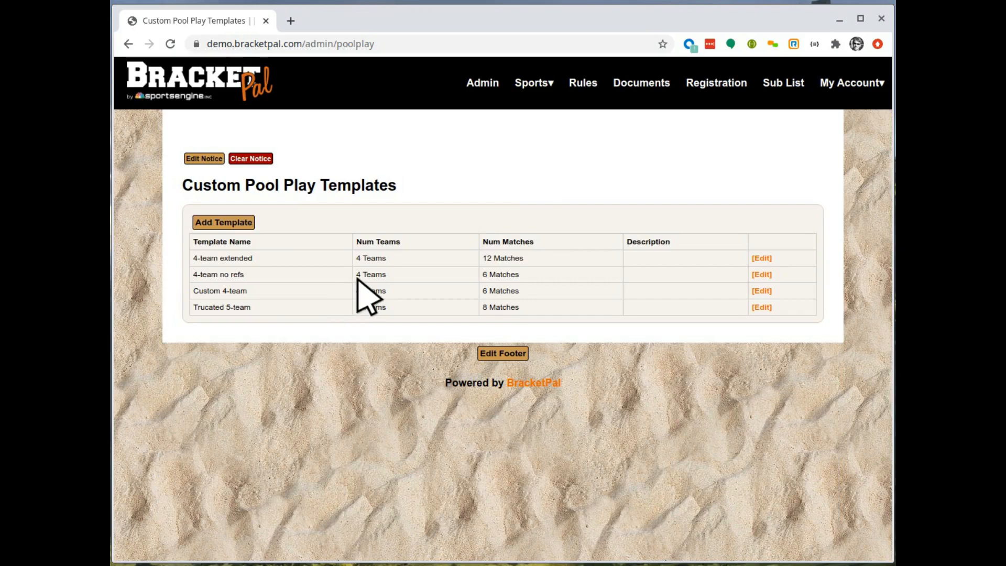
# - Open the Volleyball tournament Regional Beach Qualifier for editing
pyautogui.click(533, 83)
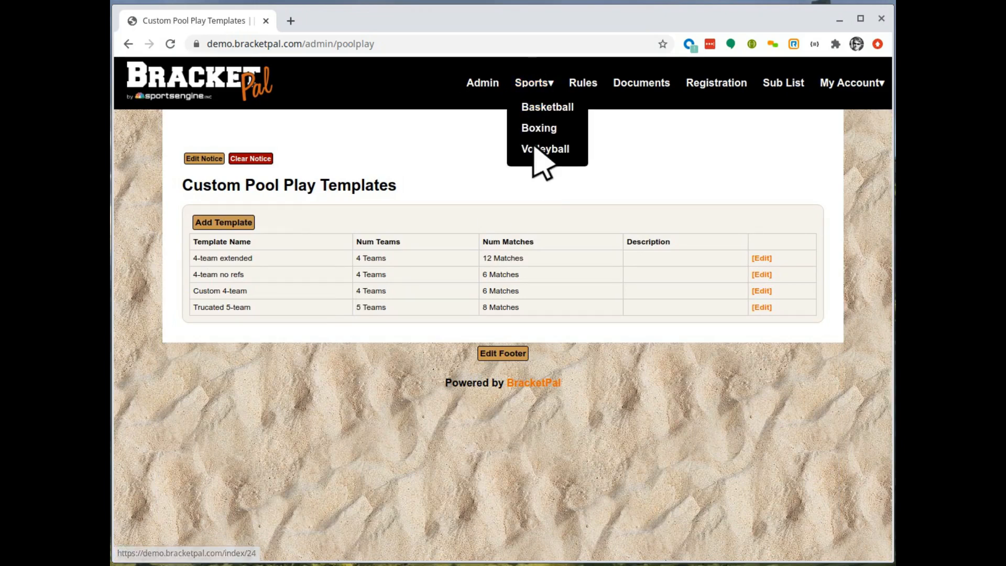
pyautogui.click(545, 151)
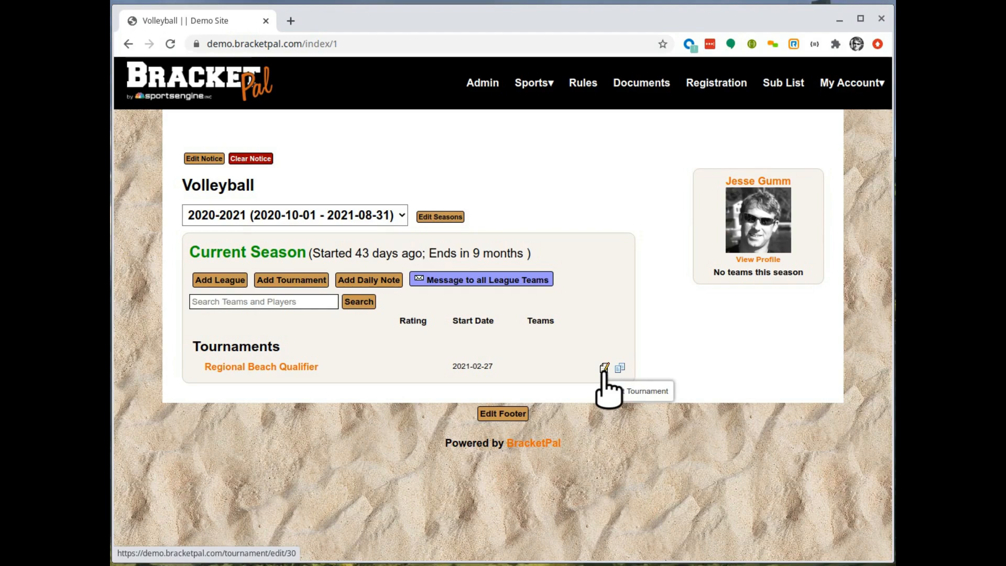
pyautogui.click(306, 367)
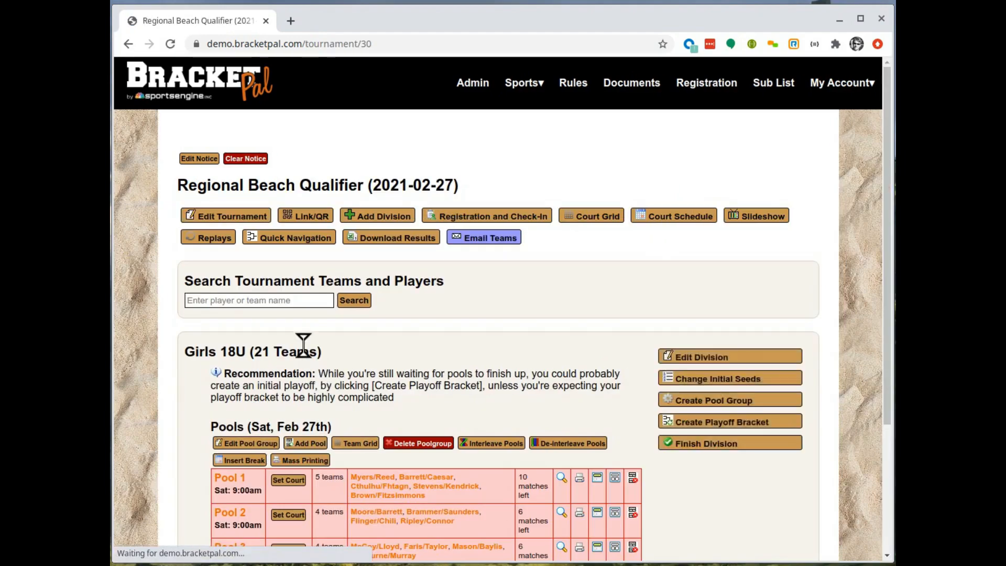
pyautogui.click(234, 218)
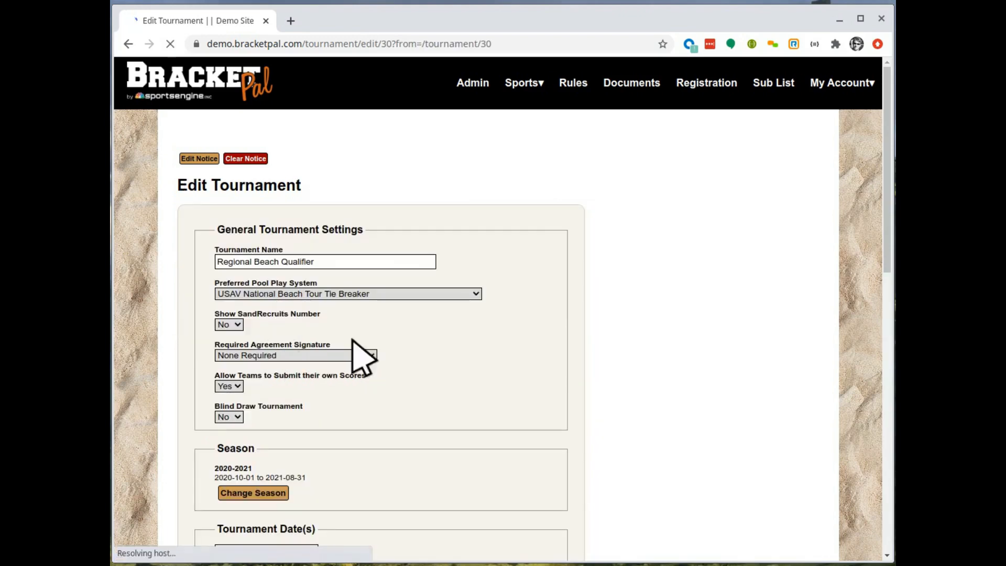
# - Enable the Trucated 5-team custom pool play template for the tournament and save its settings
pyautogui.scroll(-12, 521, 332)
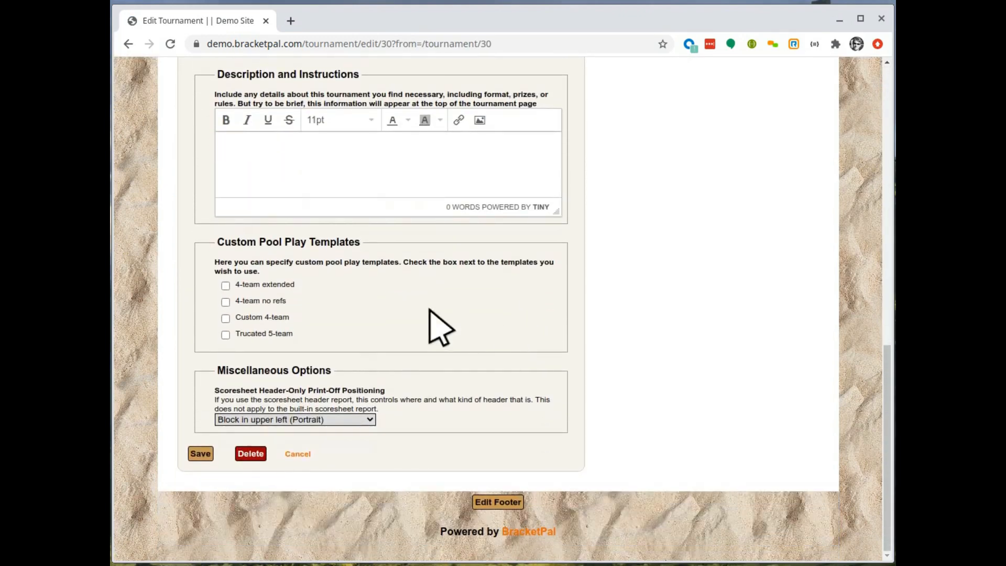
pyautogui.click(227, 334)
pyautogui.click(227, 333)
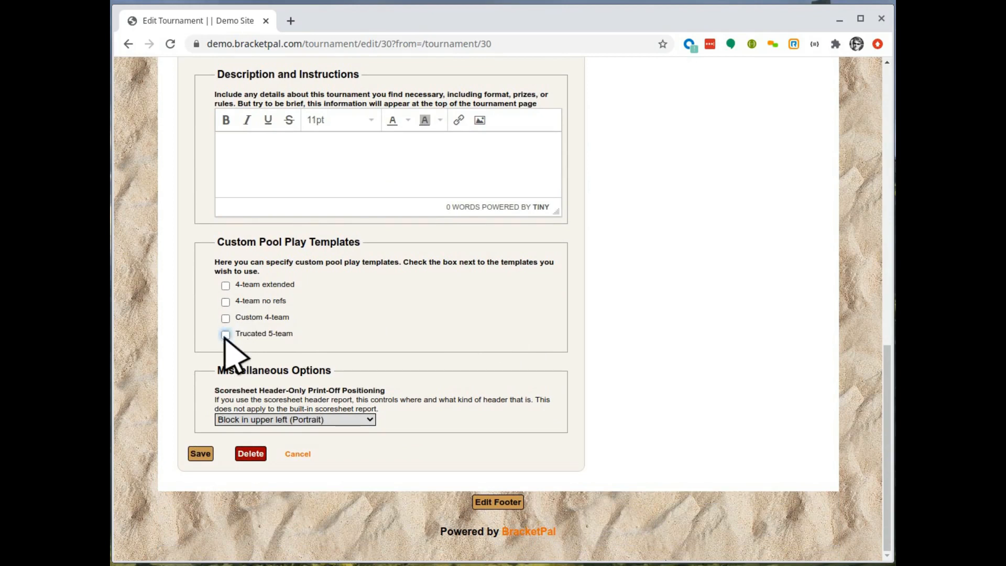
pyautogui.click(226, 334)
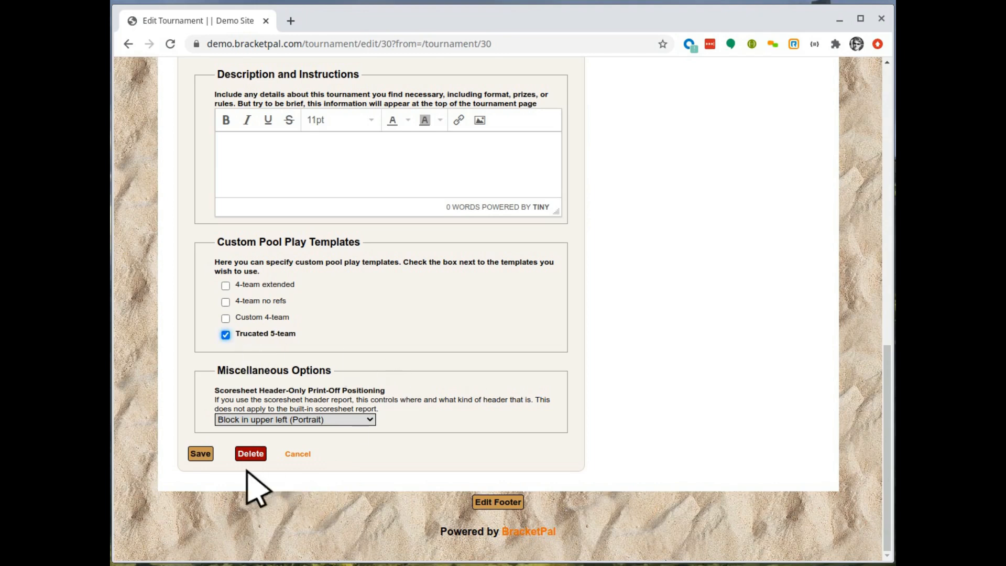
pyautogui.click(201, 454)
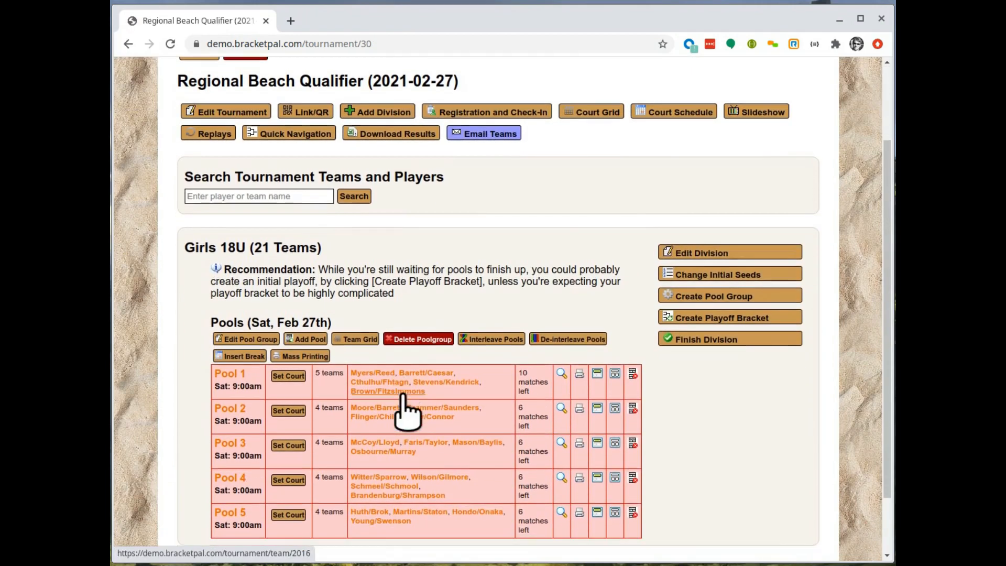
# - Delete the existing Girls 18U pool group with all its pools
pyautogui.click(442, 338)
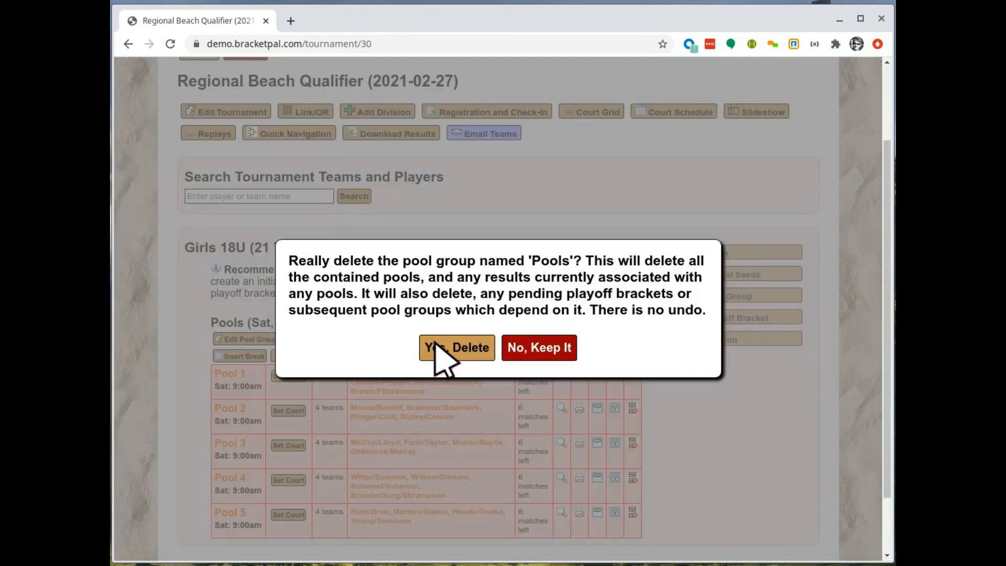
pyautogui.click(461, 348)
pyautogui.click(504, 321)
pyautogui.moveTo(332, 422)
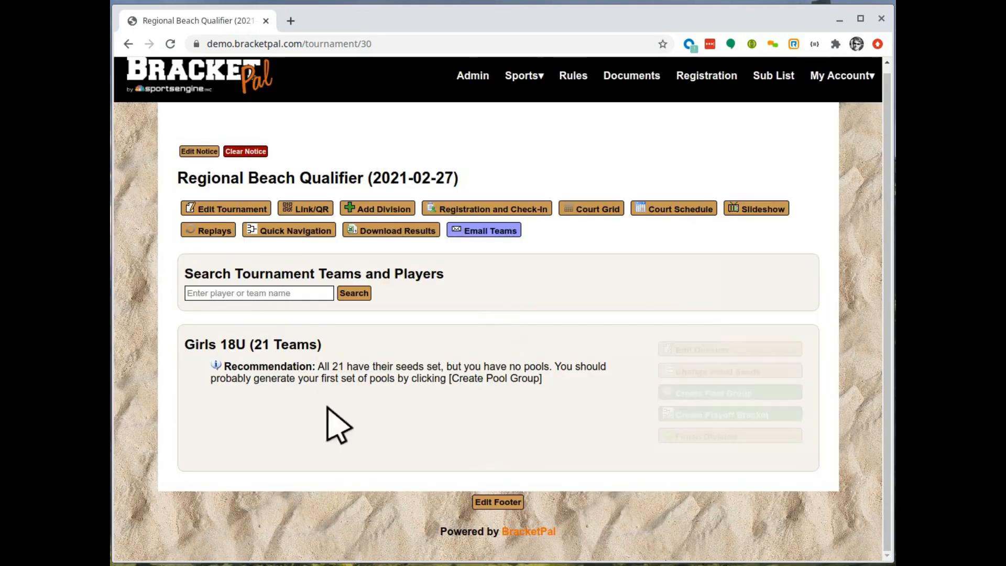
# - Create a pool group for seeds 1 to 21 with 4 pools of 4 teams and 1 pool of 5 teams
pyautogui.click(712, 398)
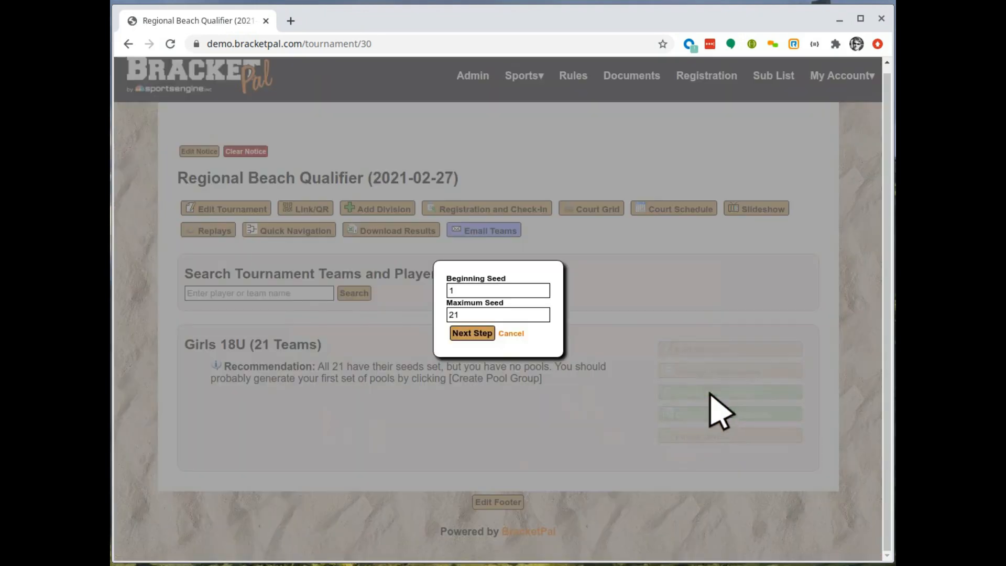
pyautogui.click(471, 334)
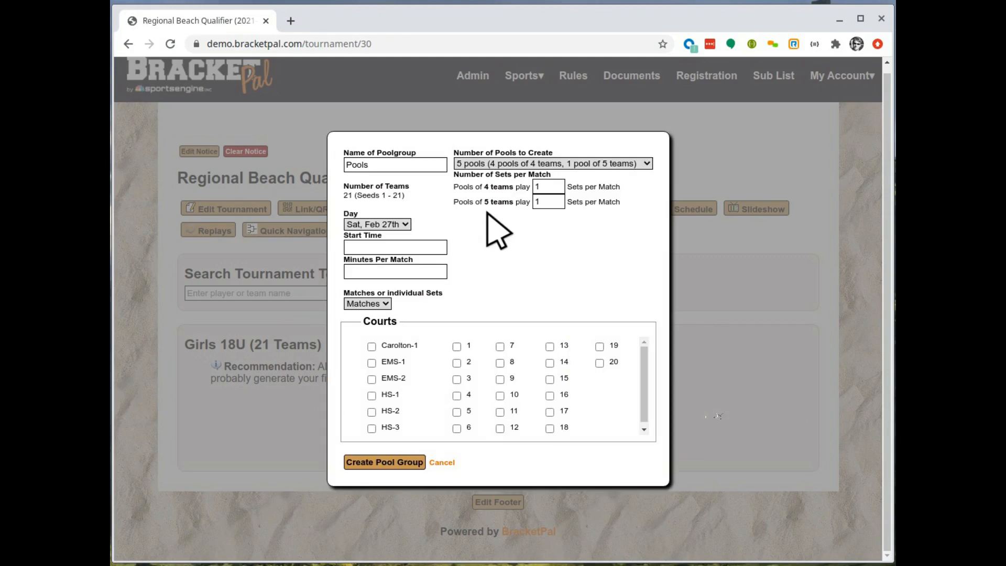
pyautogui.click(401, 460)
# - Open Pool 1 and review its match schedule, especially the ignored-result note on Match 8
pyautogui.scroll(-3, 482, 348)
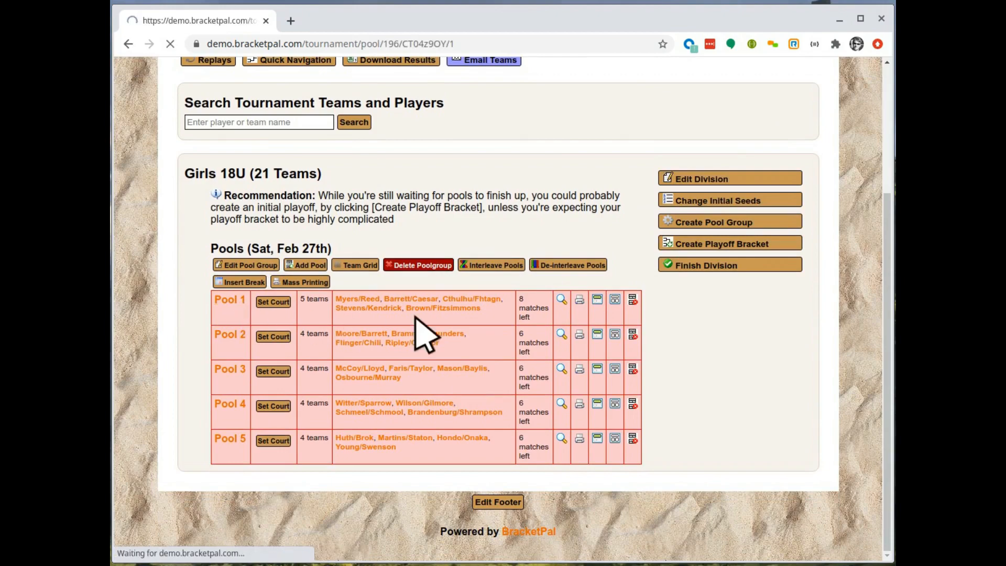
pyautogui.scroll(-15, 434, 324)
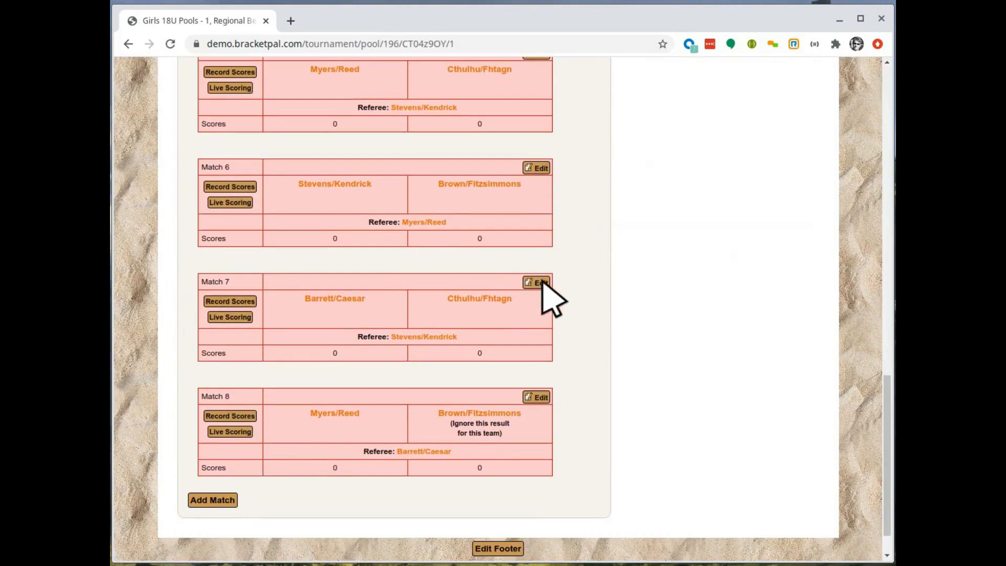
pyautogui.scroll(15, 587, 290)
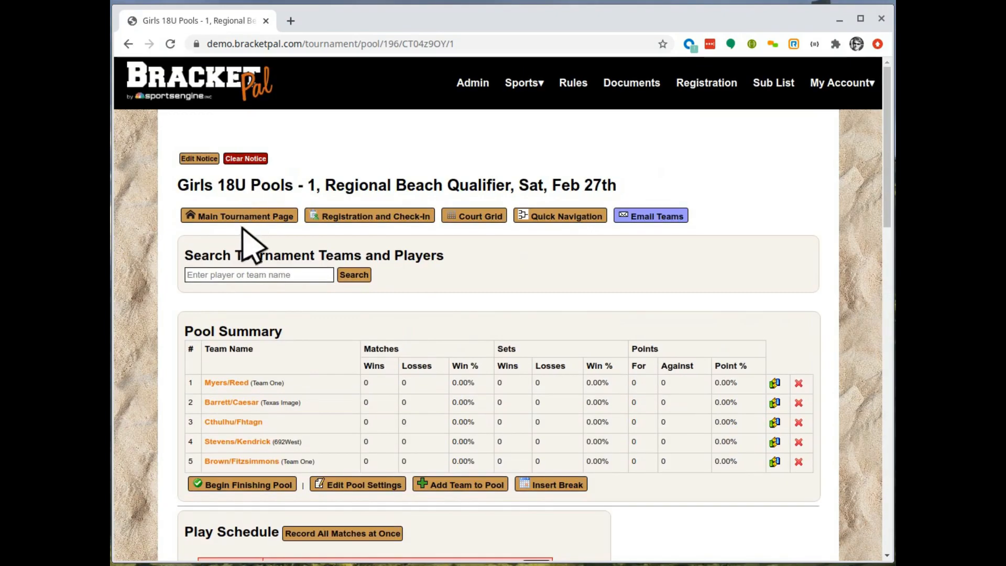
pyautogui.scroll(-15, 361, 321)
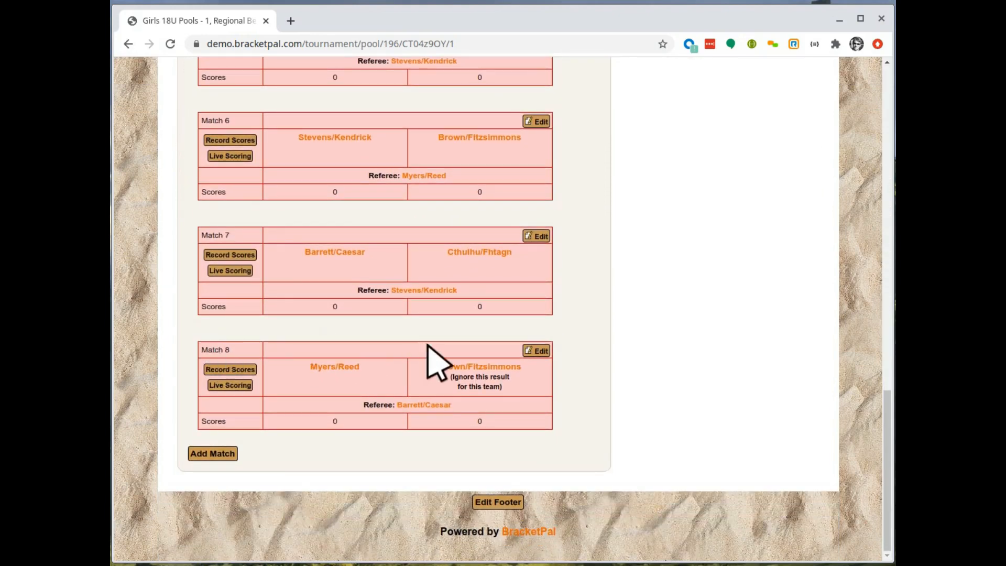
pyautogui.moveTo(504, 388); pyautogui.dragTo(427, 372)
pyautogui.click(427, 372)
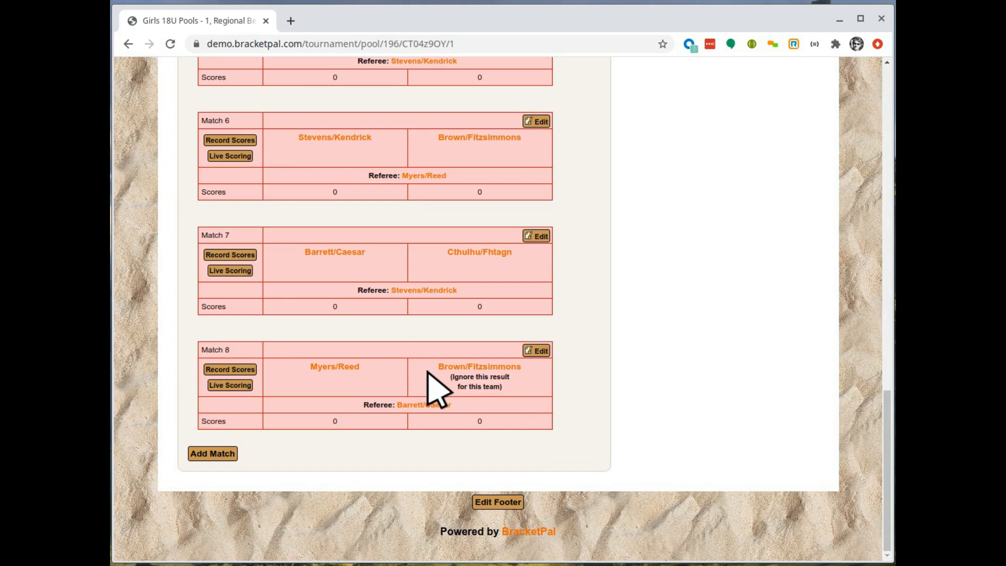
pyautogui.moveTo(503, 390)
pyautogui.mouseDown()
pyautogui.moveTo(461, 387)
pyautogui.moveTo(503, 381)
pyautogui.mouseUp()
pyautogui.click(421, 369)
pyautogui.click(508, 388)
pyautogui.tripleClick(487, 382)
pyautogui.click(440, 382)
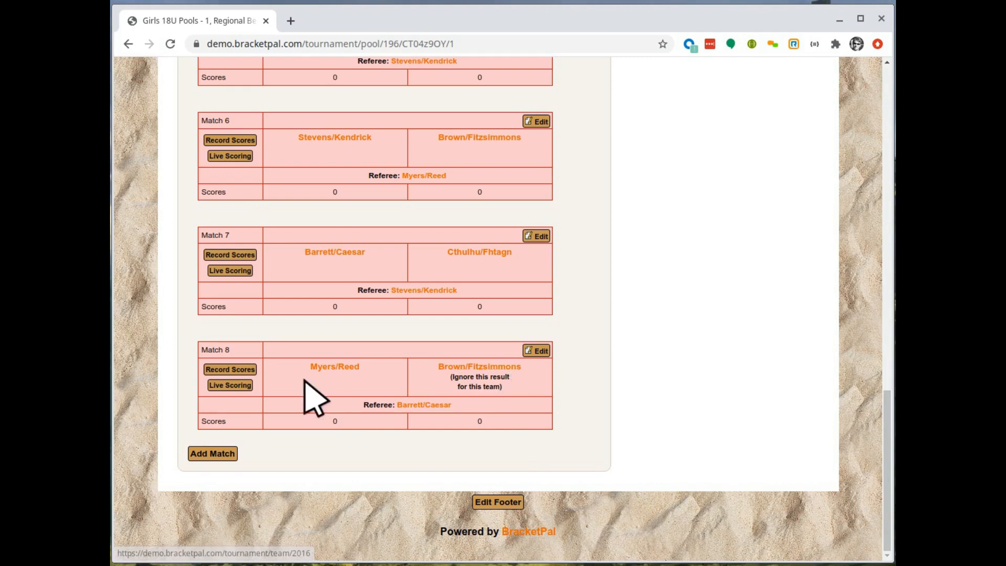
# - Record the Match 8 score as 21 for the home team and 17 for the away team
pyautogui.click(236, 369)
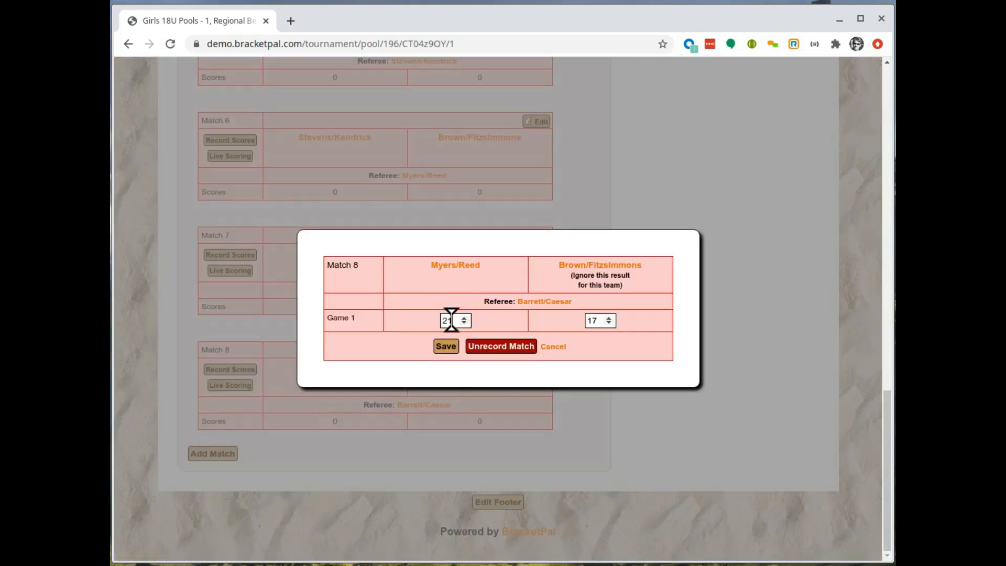
pyautogui.click(446, 346)
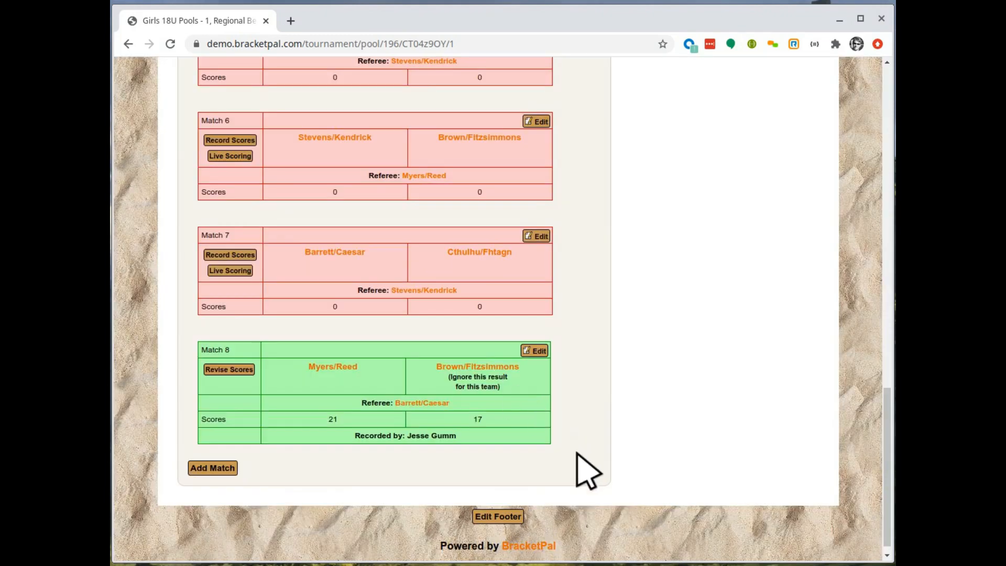
# - Examine the Pool Summary's match, set and point figures for the home team of Match 8 and the teams below it
pyautogui.scroll(7, 587, 445)
pyautogui.scroll(10, 599, 410)
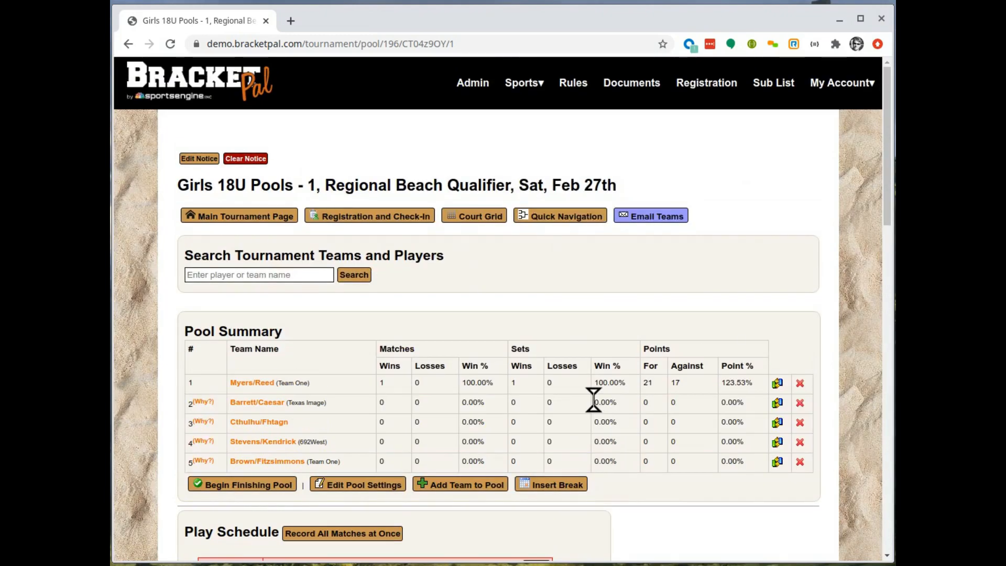
pyautogui.scroll(-1, 579, 422)
pyautogui.moveTo(220, 356); pyautogui.dragTo(696, 359)
pyautogui.click(691, 365)
pyautogui.moveTo(732, 422); pyautogui.dragTo(434, 386)
pyautogui.click(545, 370)
# - Compare the fifth team's Pool Summary figures with the recorded Match 8 and its ignored-result note
pyautogui.scroll(-6, 449, 269)
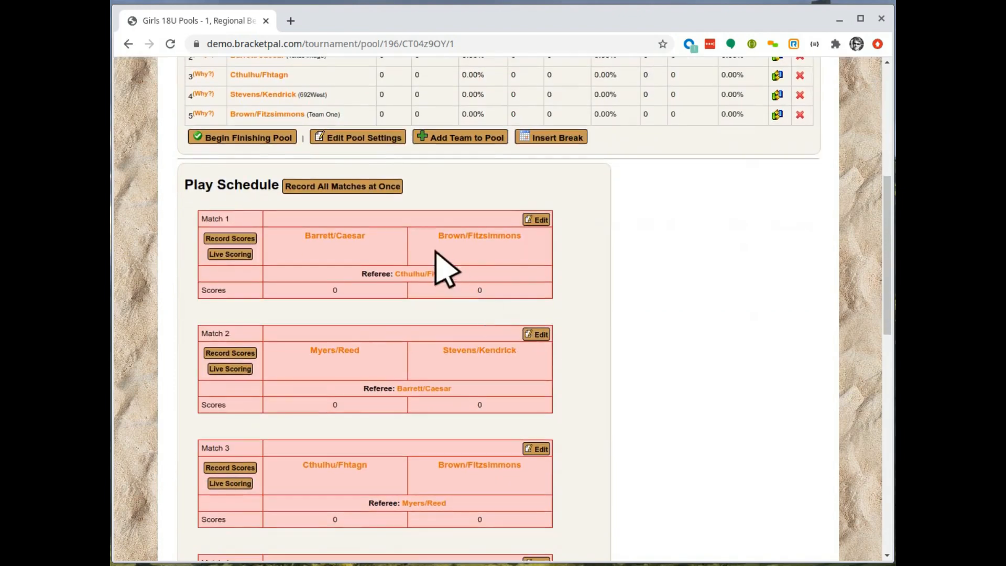
pyautogui.moveTo(341, 114); pyautogui.dragTo(191, 116)
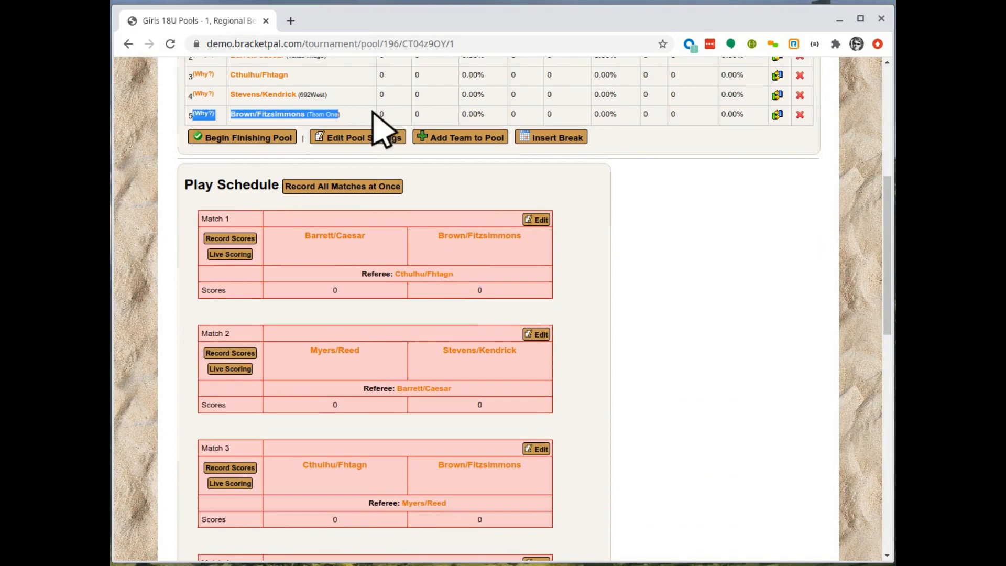
pyautogui.click(344, 116)
pyautogui.moveTo(386, 108); pyautogui.dragTo(759, 127)
pyautogui.click(762, 129)
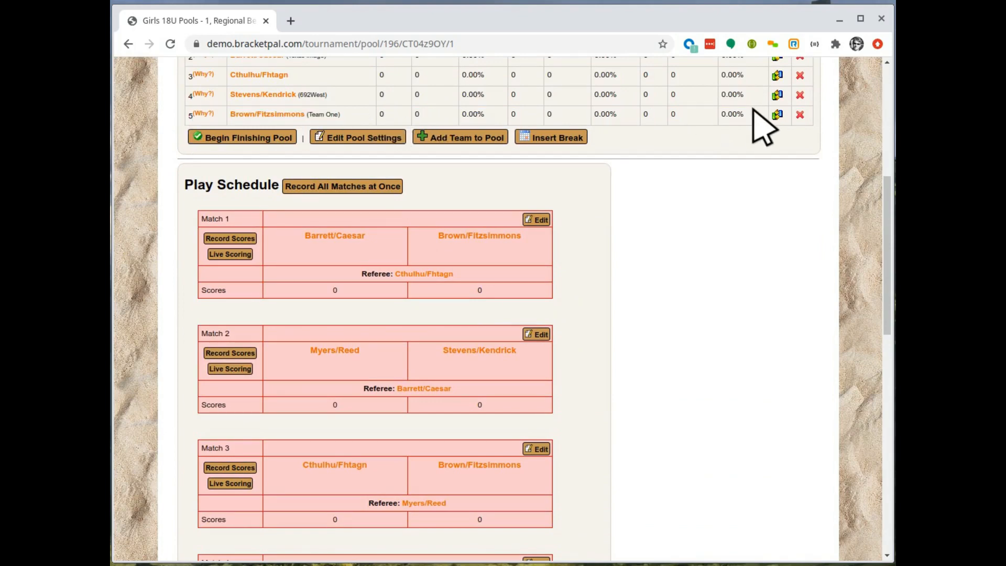
pyautogui.scroll(-12, 754, 139)
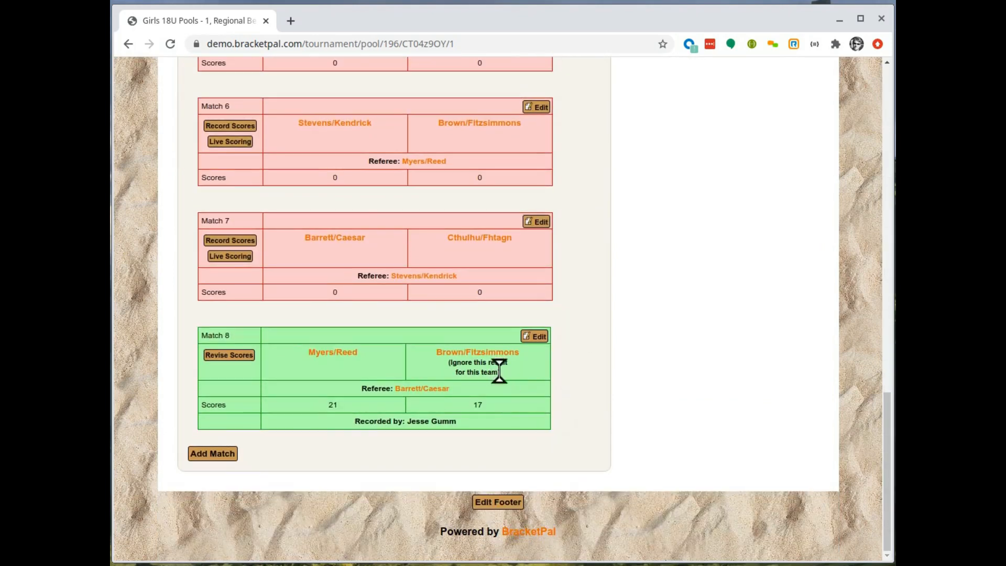
pyautogui.scroll(15, 524, 390)
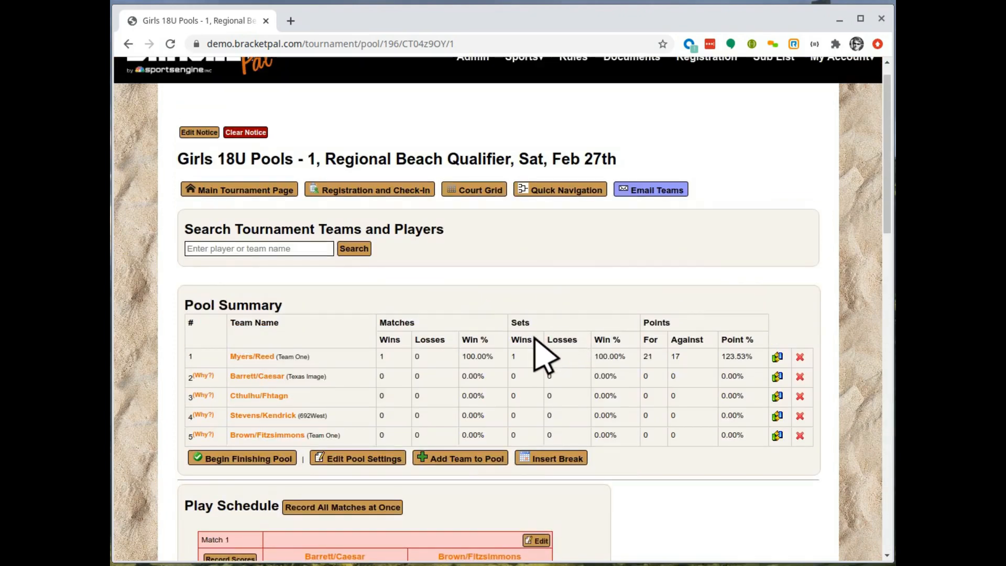
pyautogui.scroll(1, 544, 360)
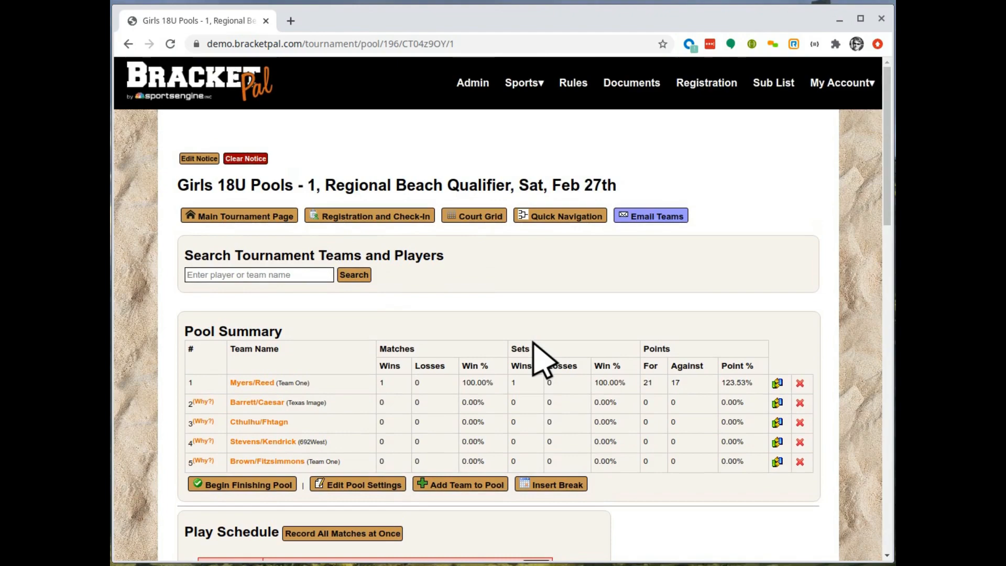
pyautogui.scroll(-9, 550, 351)
pyautogui.scroll(-10, 565, 332)
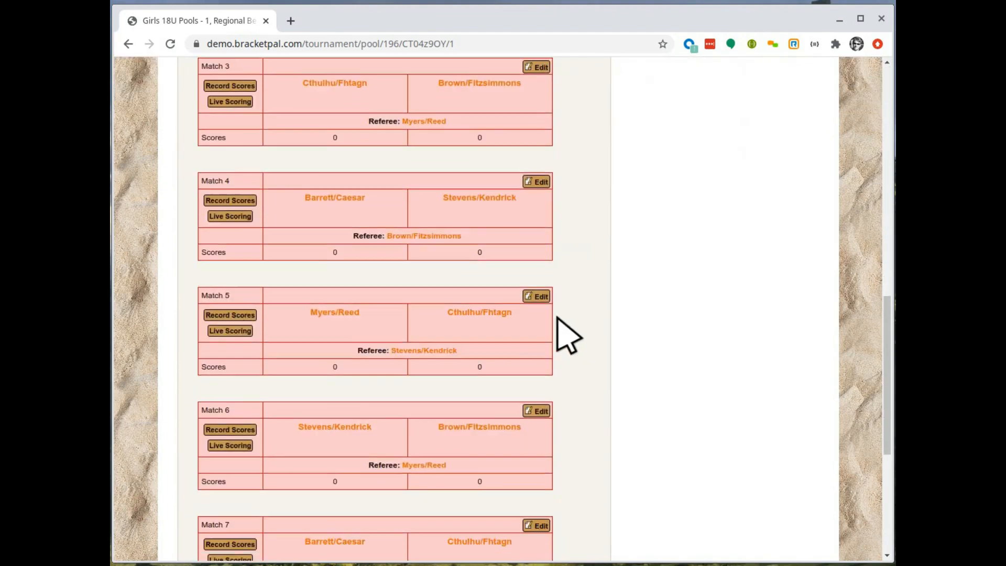
# - Return to the main tournament page and its list of Girls 18U pools
pyautogui.scroll(15, 597, 315)
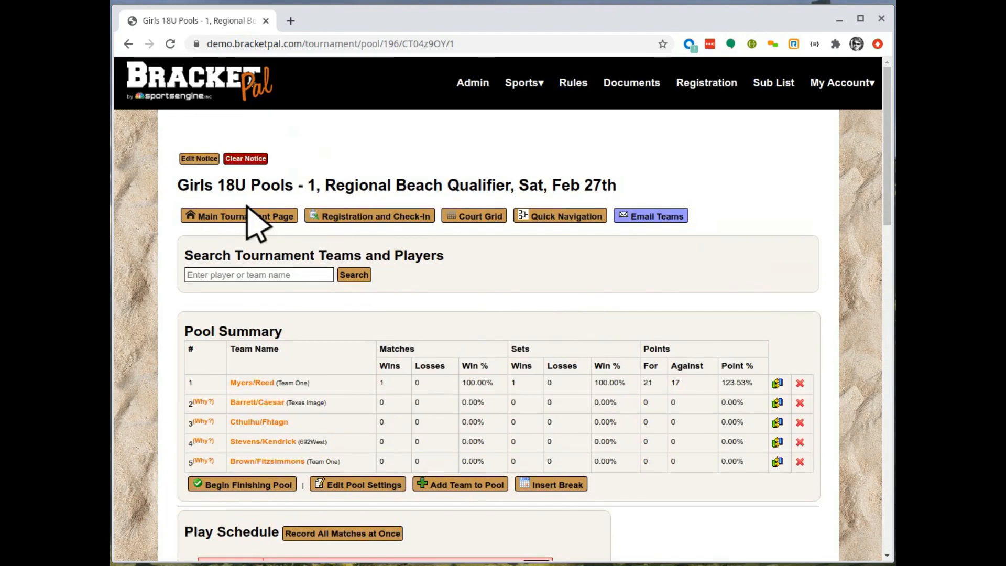
pyautogui.scroll(-4, 314, 246)
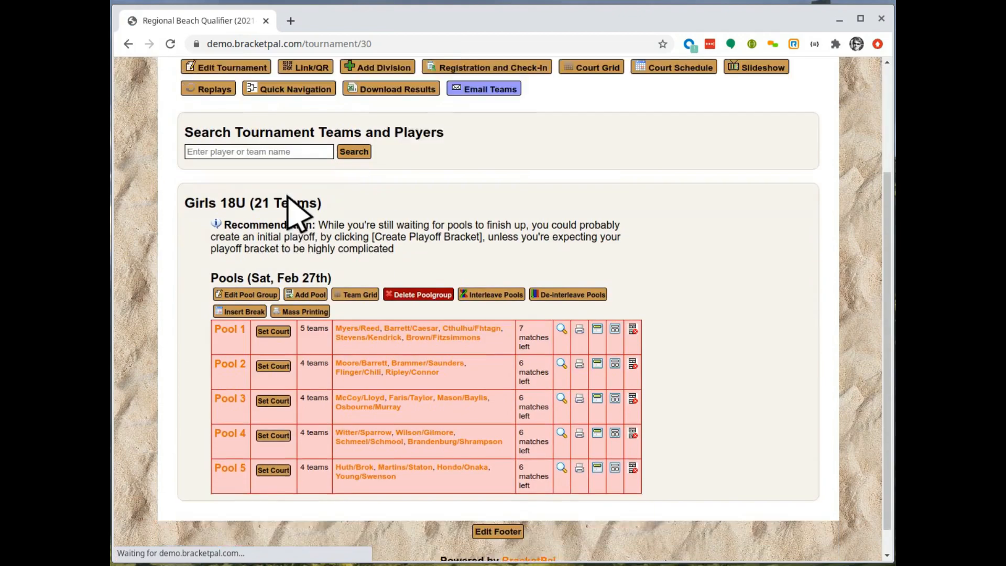